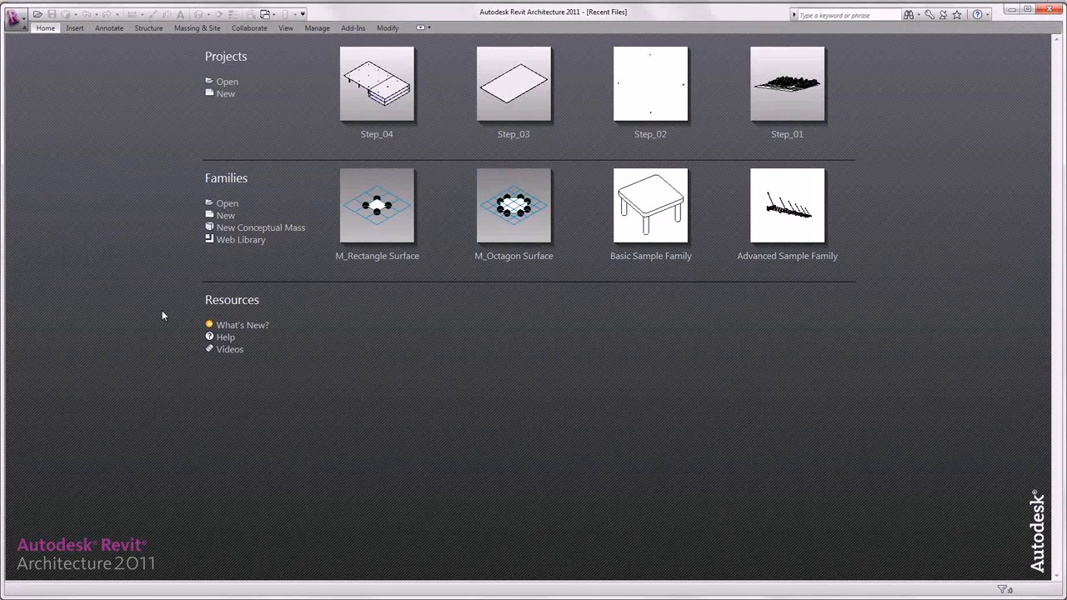
Step: Open the Step_05 project from the Tutorial_1_Getting_Started folder and display its Level 3 floor plan
click(227, 82)
click(409, 281)
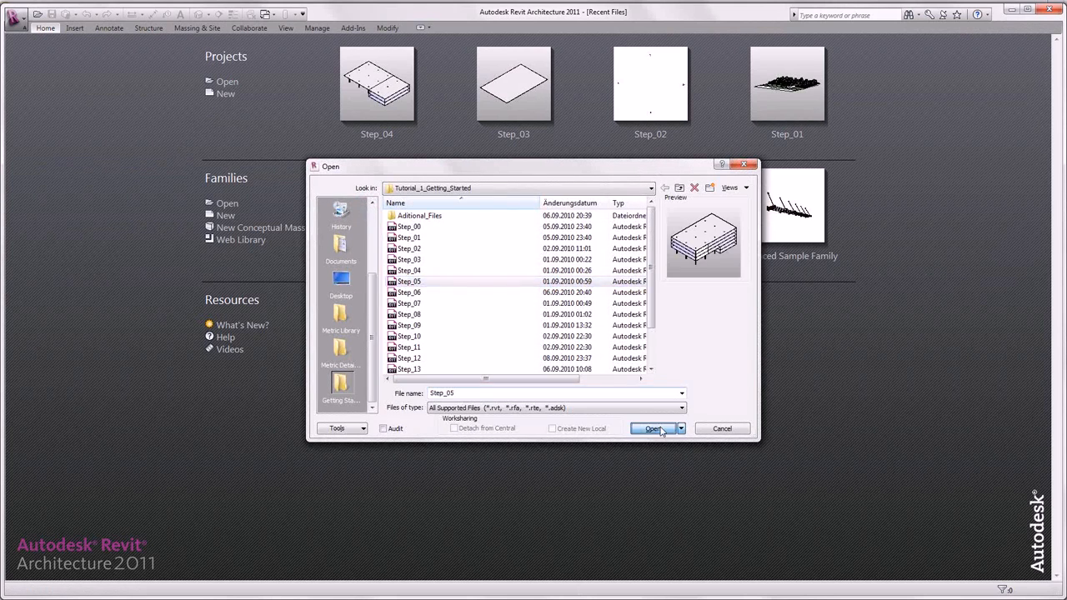
click(652, 428)
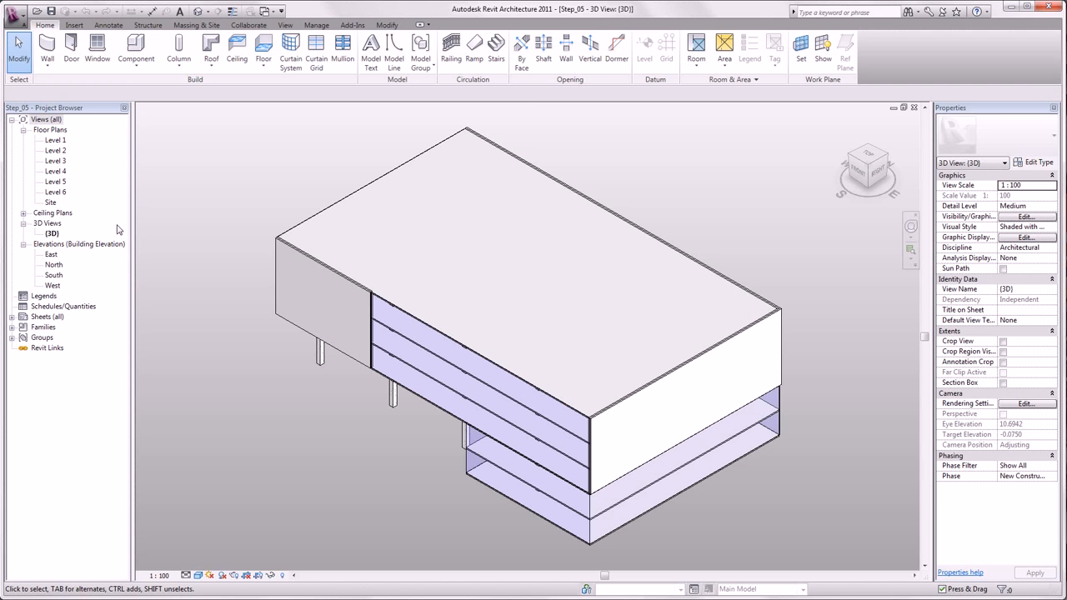
double_click(57, 161)
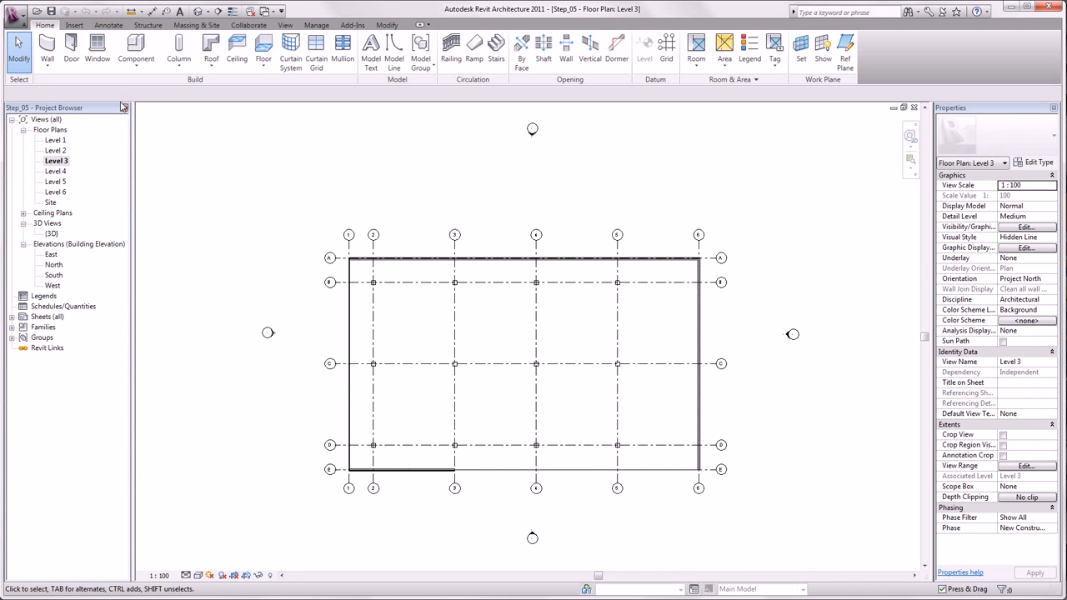
Step: Set up new walls of type Basic Wall Generic - 300mm with the top constraint up to Level 4
click(48, 48)
click(958, 137)
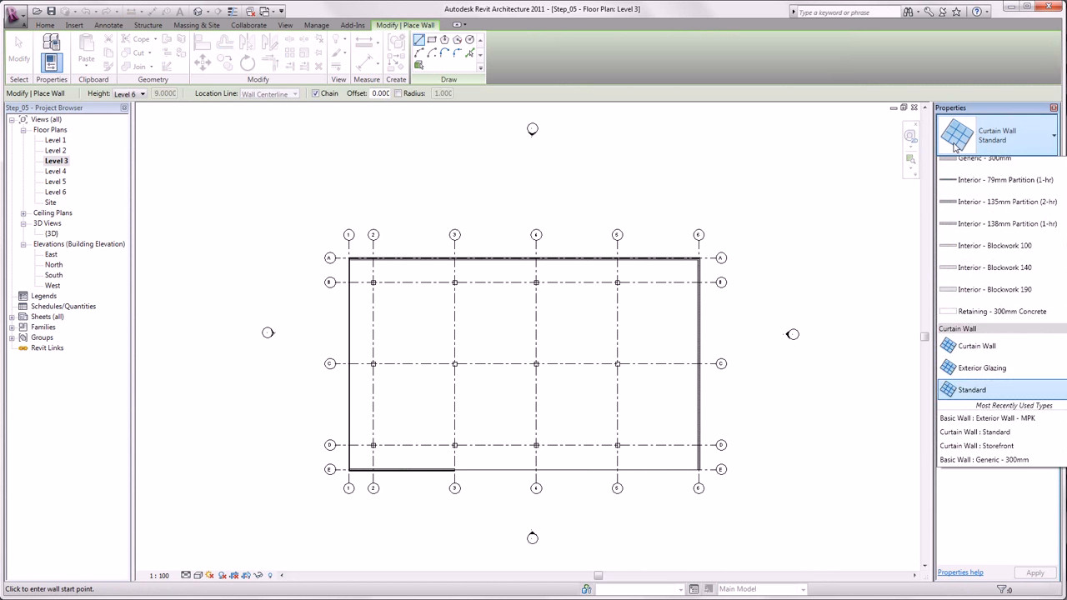
scroll(1021, 250, up, 2)
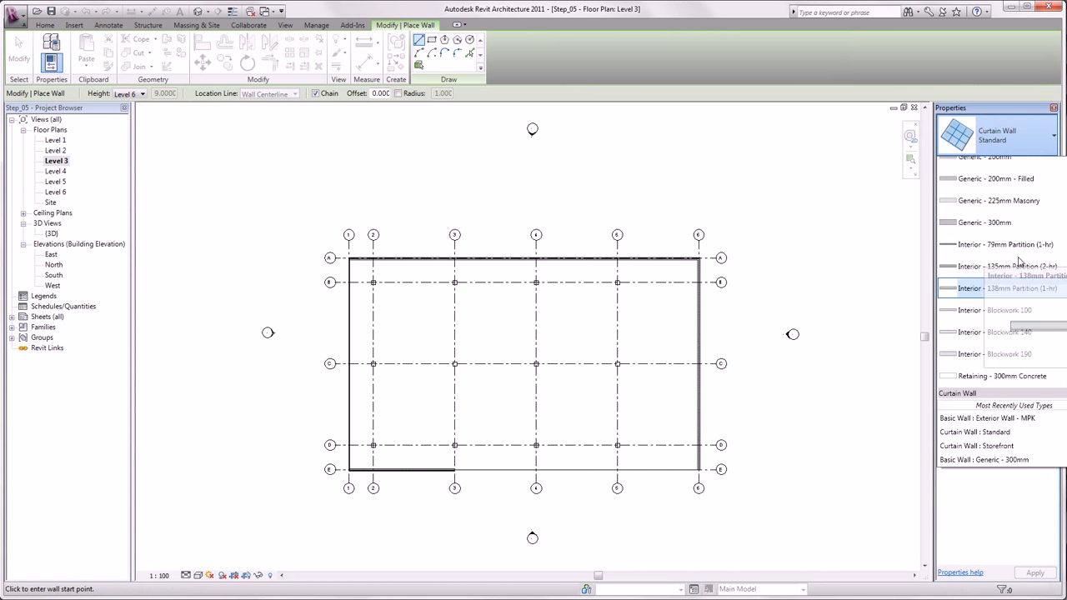
click(1024, 223)
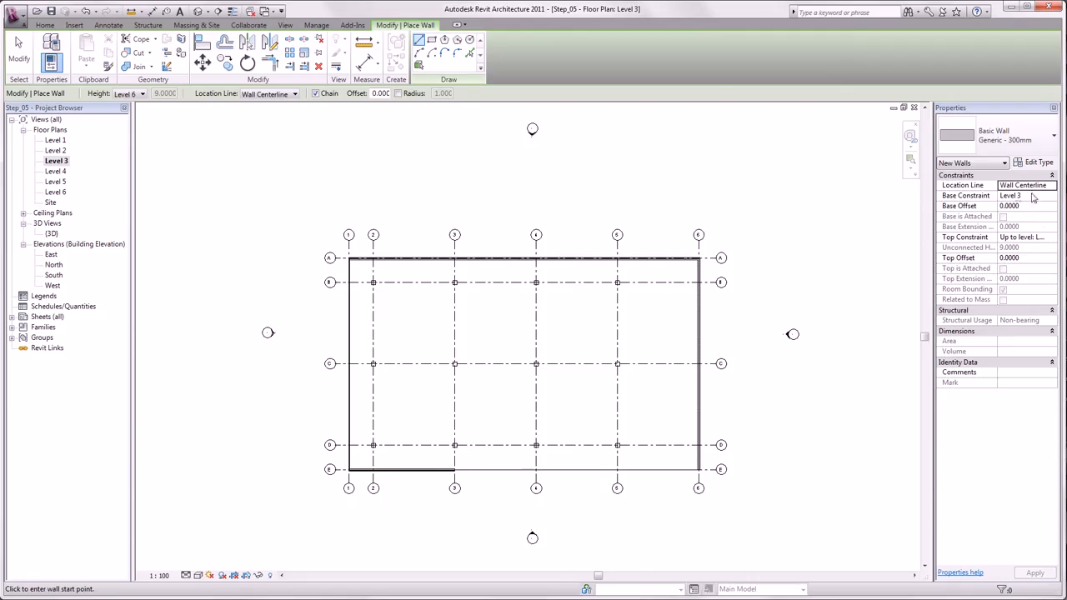
click(1054, 240)
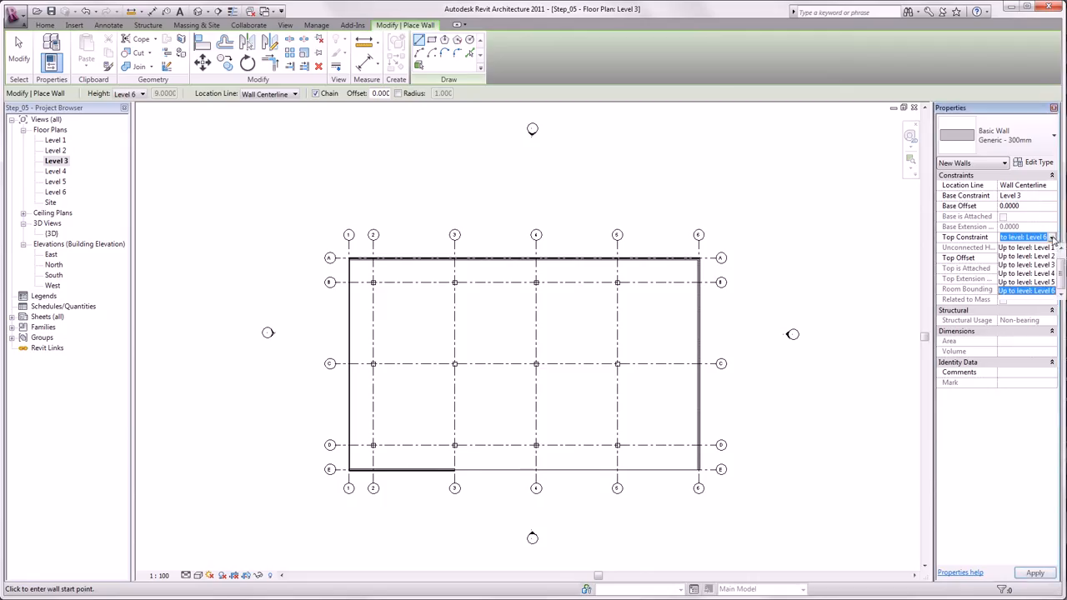
click(1041, 274)
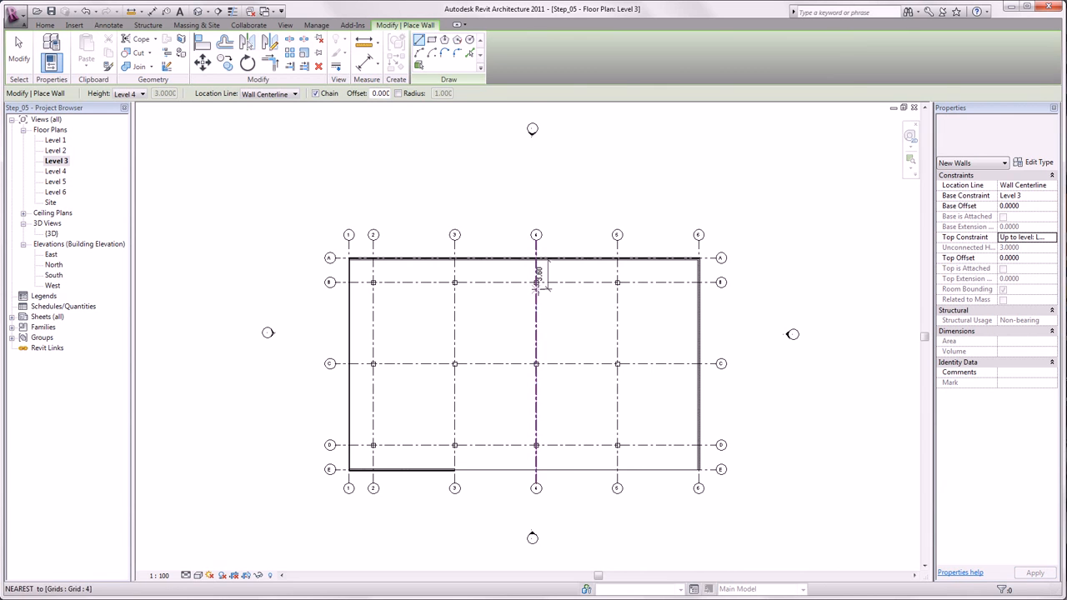
Step: Draw two separate walls down from the grid A exterior wall along grids 4 and 5, each ending a little below grid B
click(536, 259)
scroll(541, 283, up, 4)
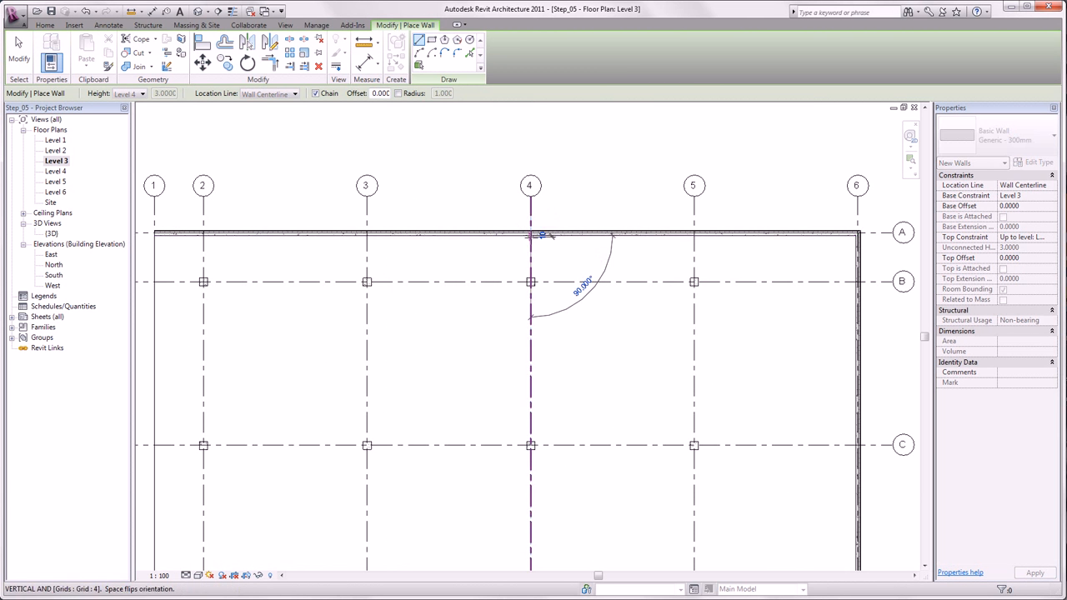
click(530, 313)
key(Escape)
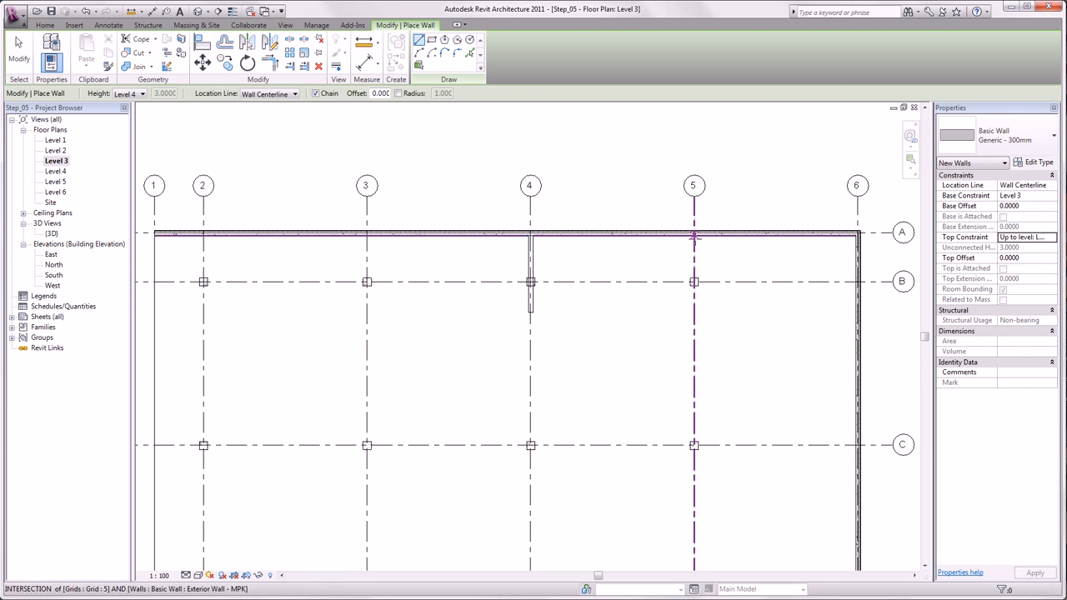
click(694, 234)
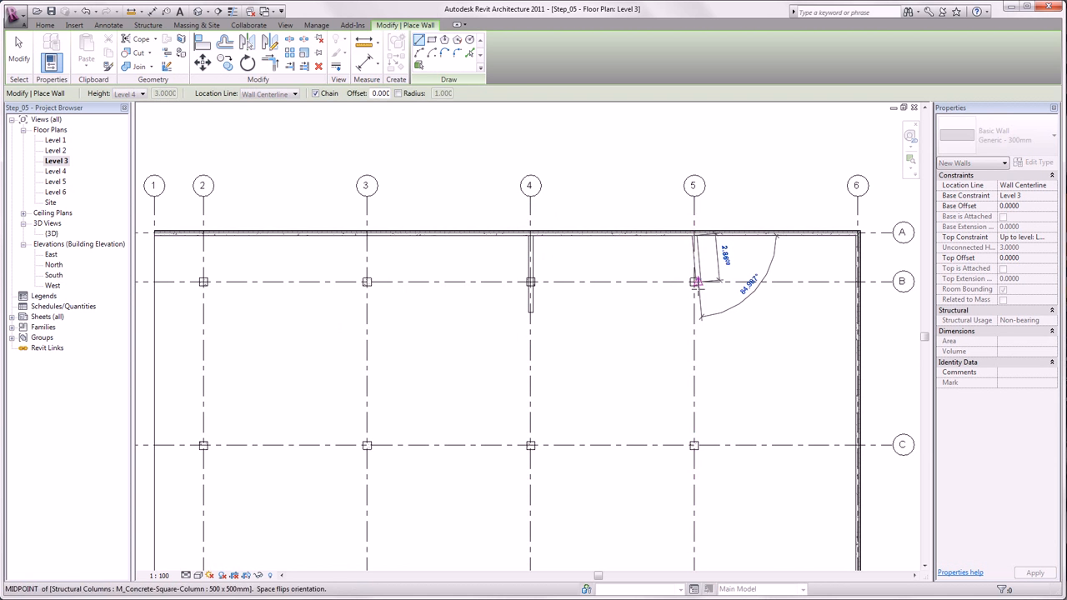
click(694, 328)
key(Escape)
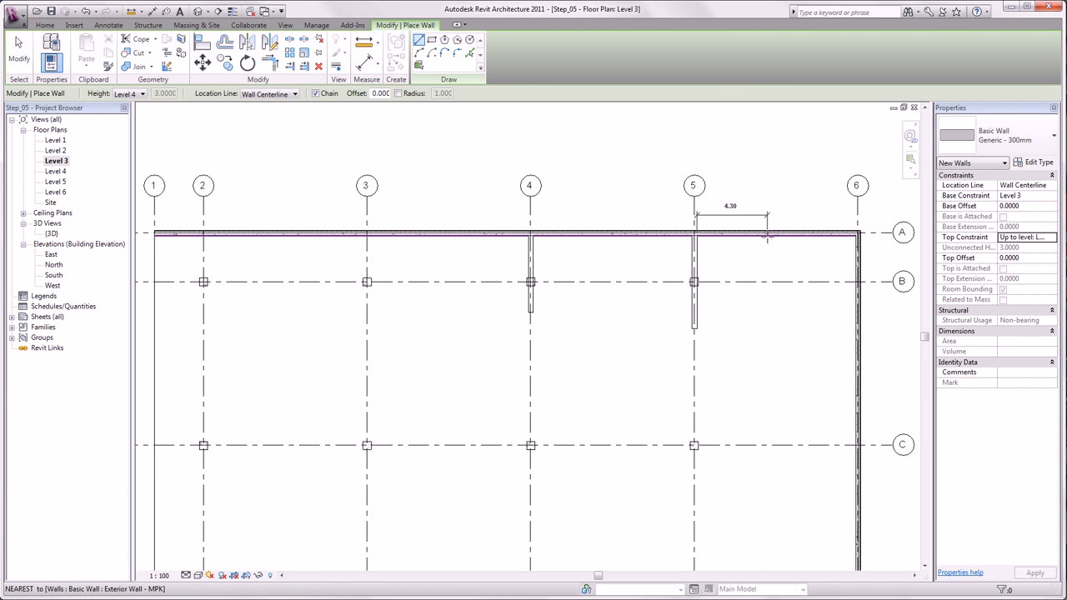
Step: Draw two more walls down from the grid A exterior wall between grids 5 and 6, about 1.65 m apart, ending below grid B
click(768, 234)
click(768, 321)
key(Escape)
click(796, 234)
click(795, 306)
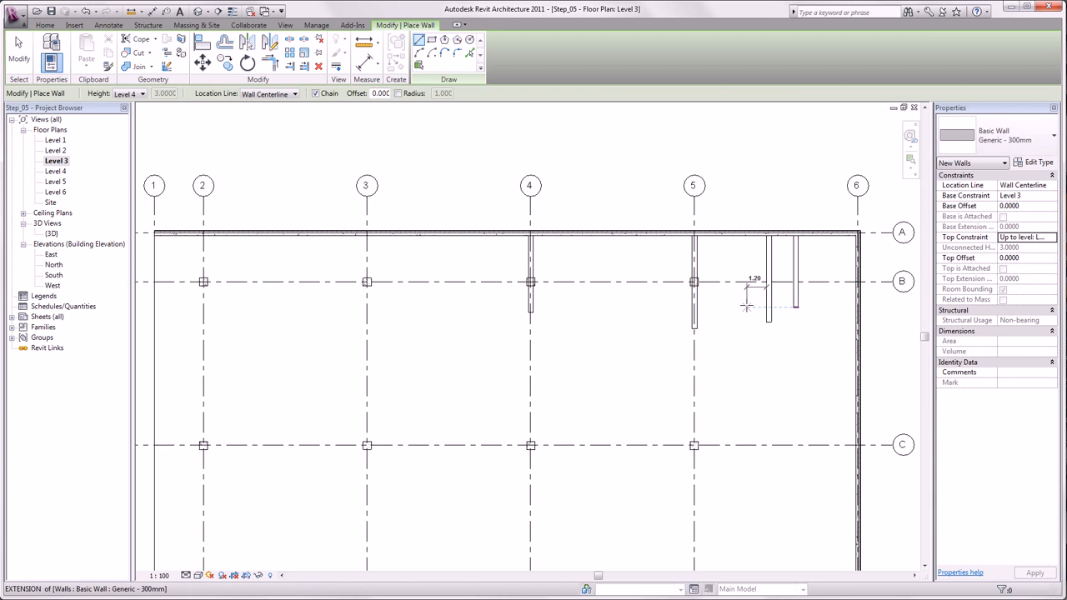
key(Escape)
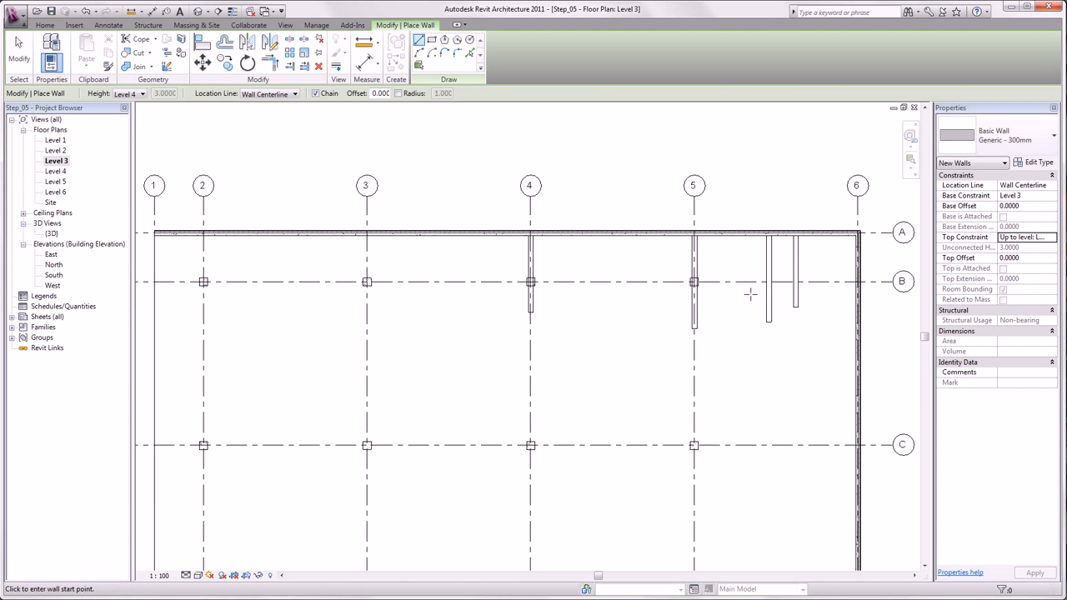
Step: Draw two horizontal walls to the grid 6 exterior wall: one crossing the two closely spaced walls, one about 16.75 m long between grids B and C
click(750, 291)
click(854, 291)
key(Escape)
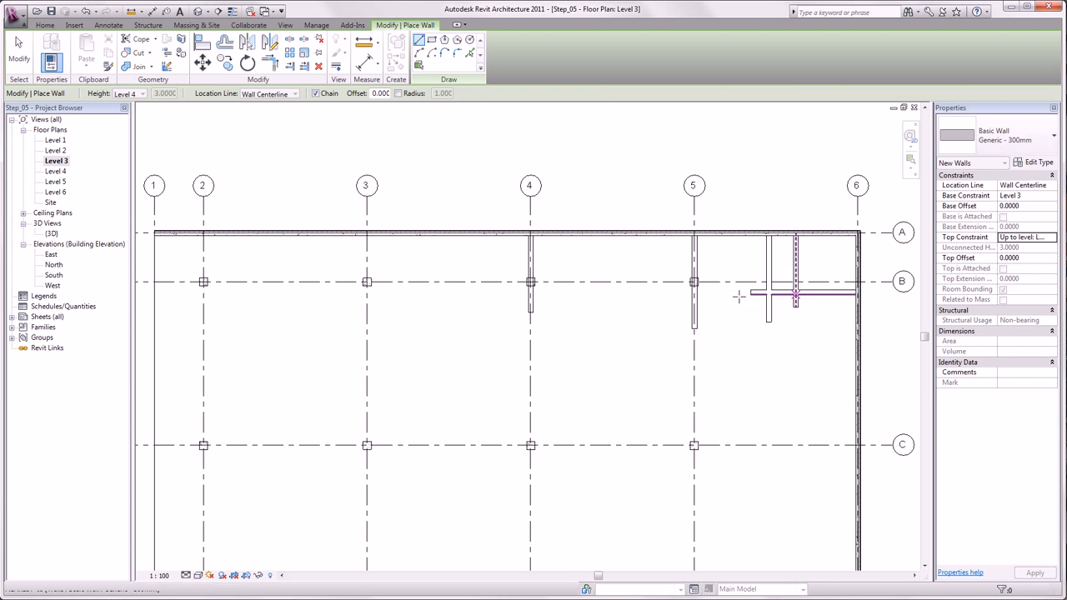
click(583, 361)
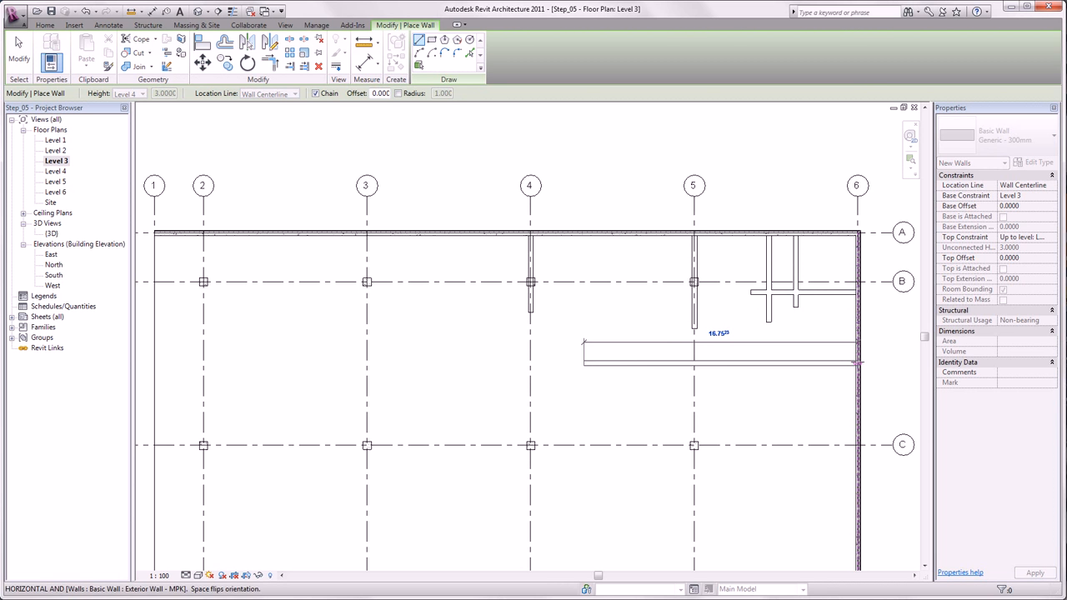
click(858, 362)
key(Escape)
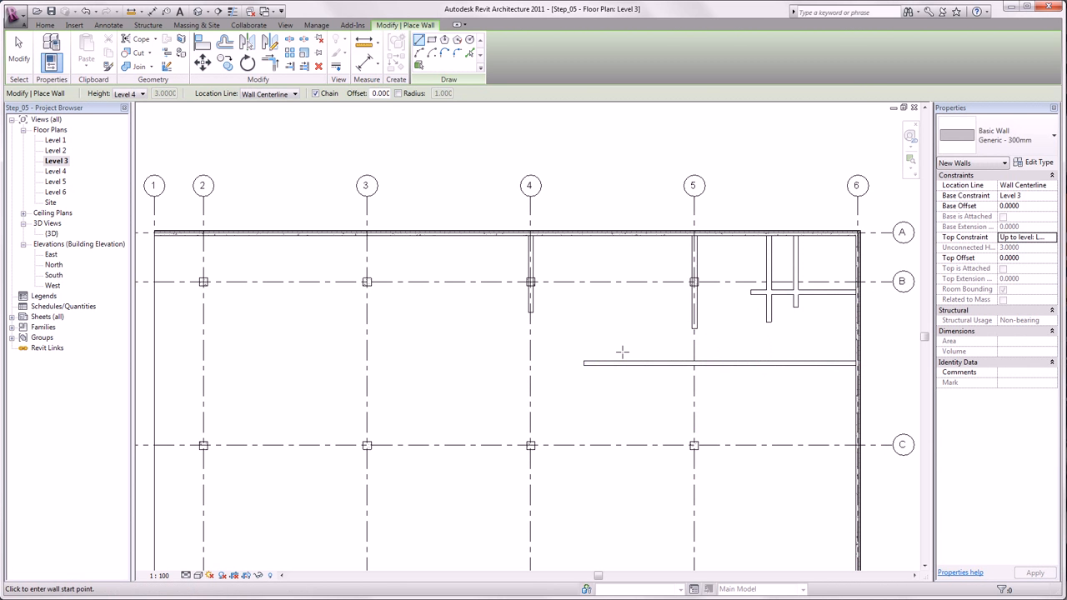
key(Escape)
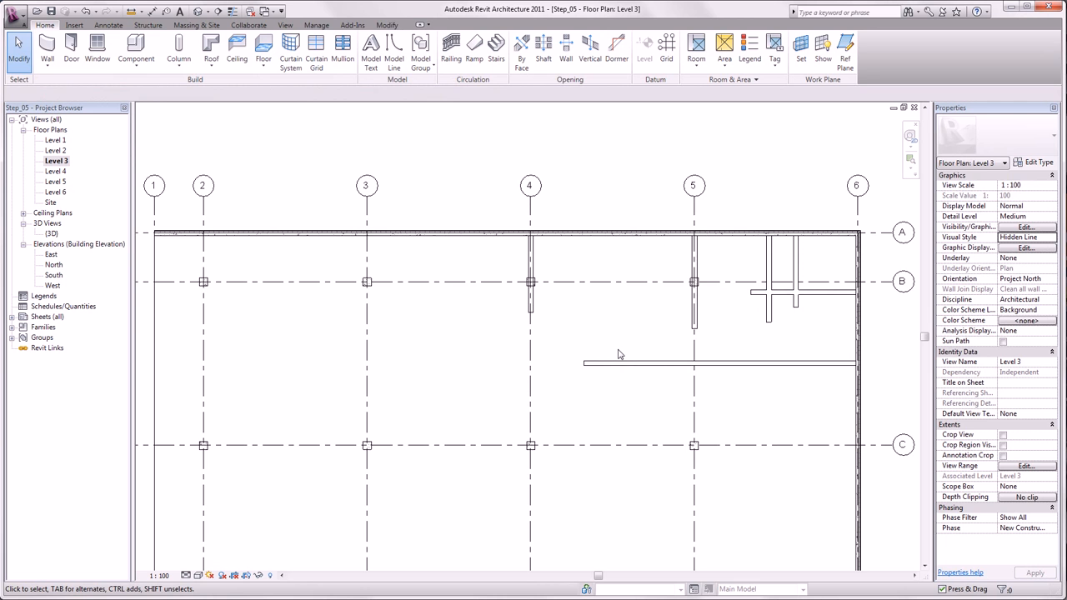
Step: Join the grid 4 wall and the long horizontal wall into a corner with Trim/Extend to Corner
click(387, 25)
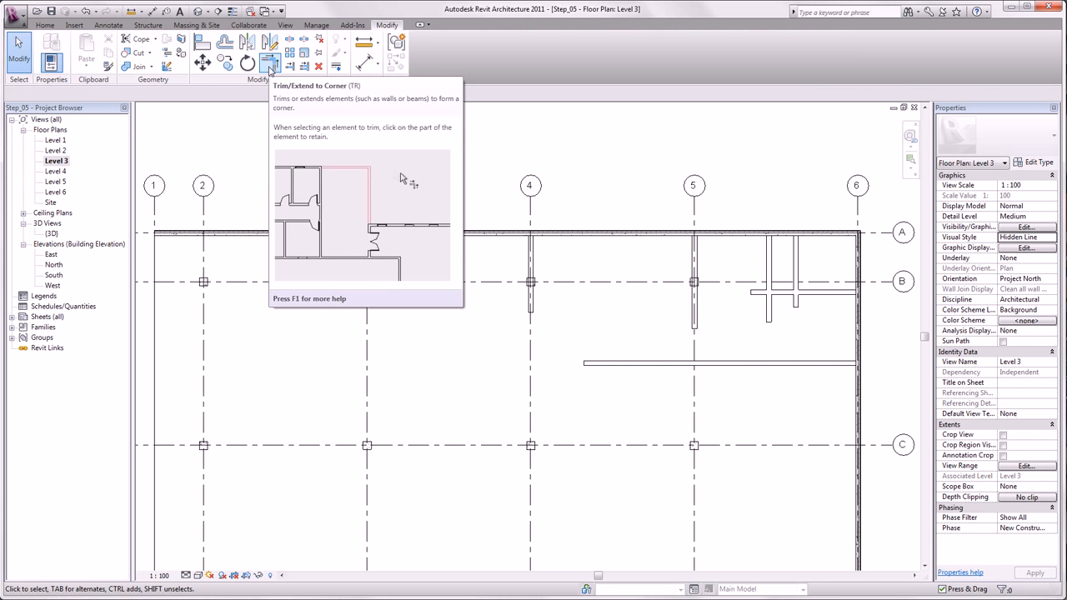
click(269, 67)
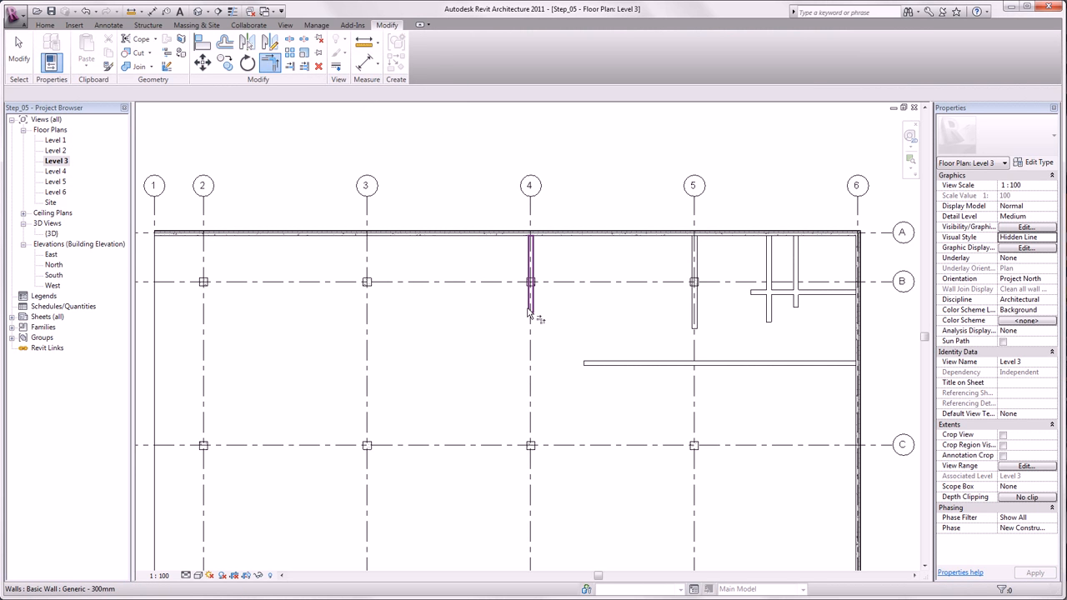
click(528, 311)
click(613, 372)
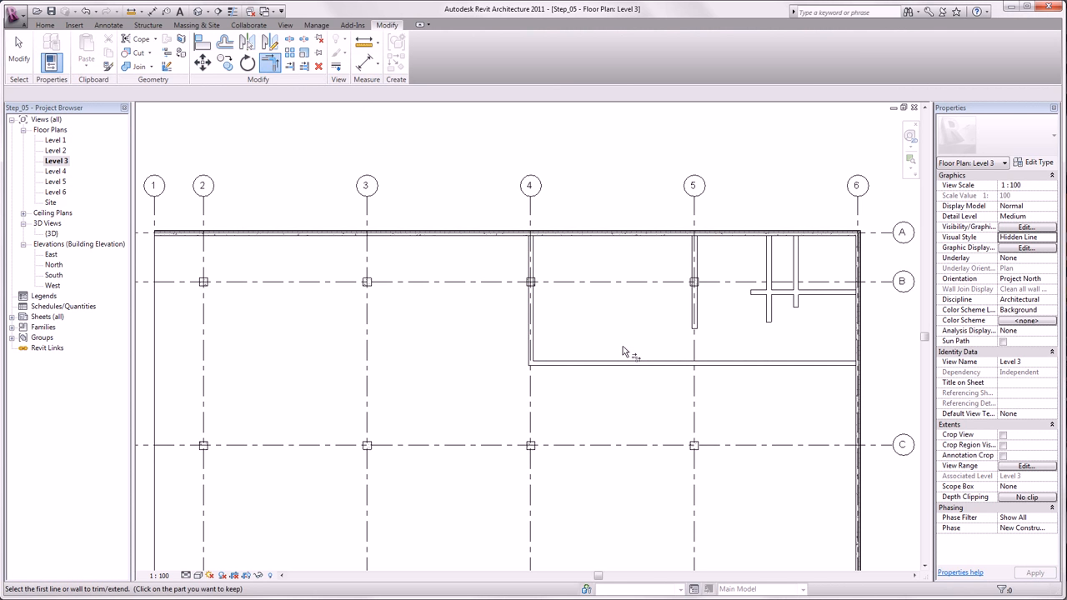
key(Escape)
key(Escape)
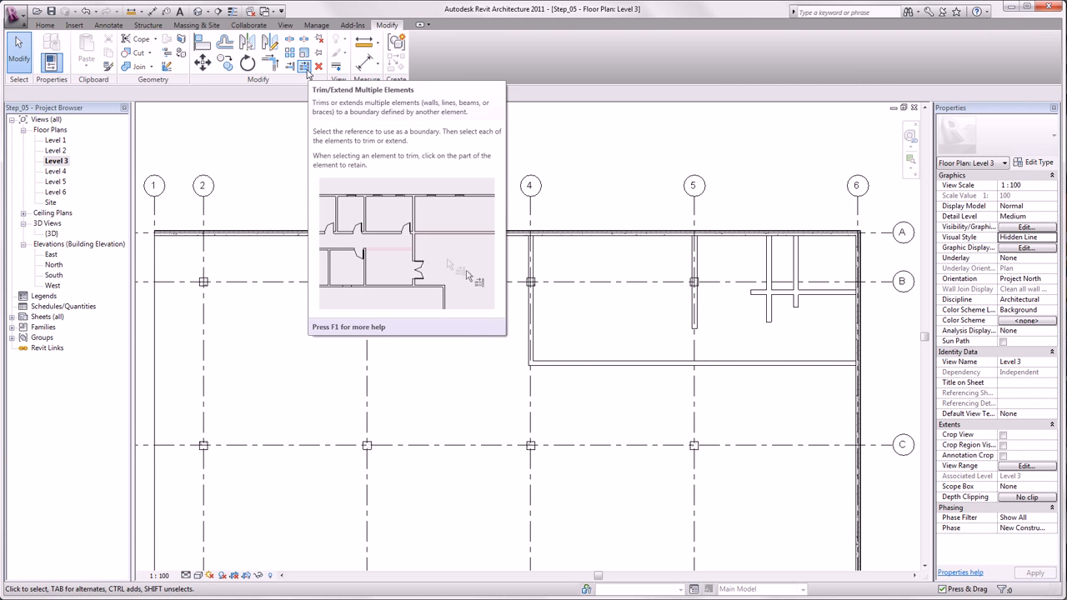
Step: Extend the grid 5 wall and the two closely spaced walls to the long horizontal wall using Trim/Extend Multiple Elements
click(305, 70)
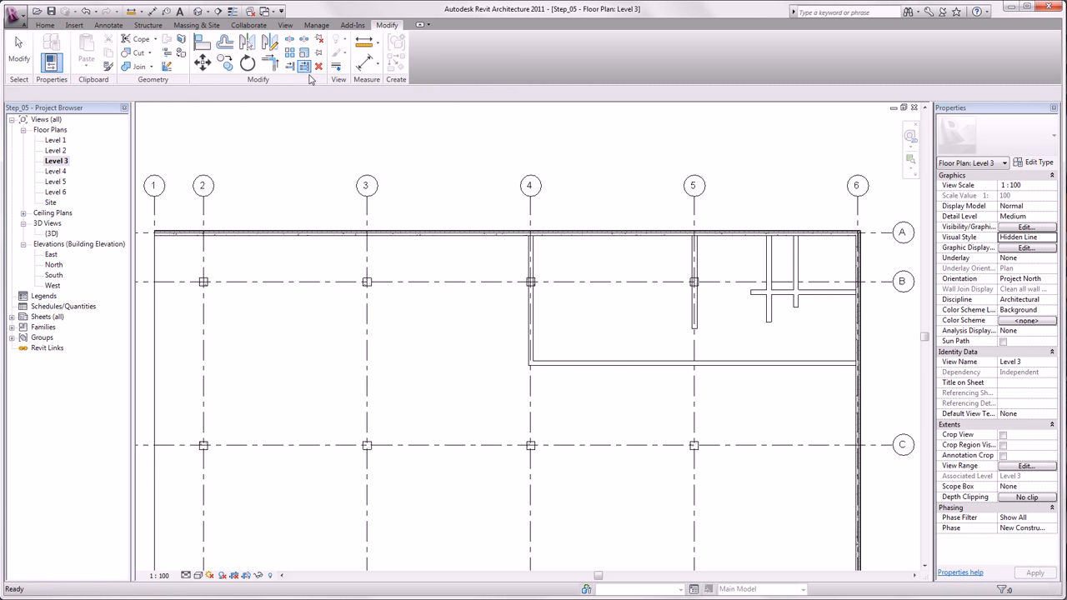
click(621, 362)
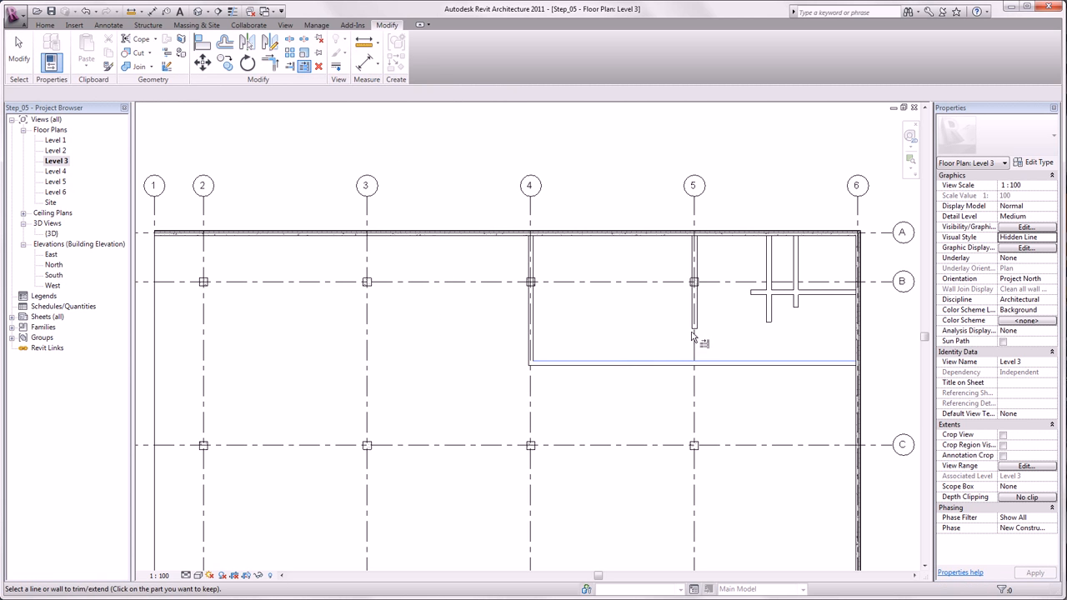
click(695, 323)
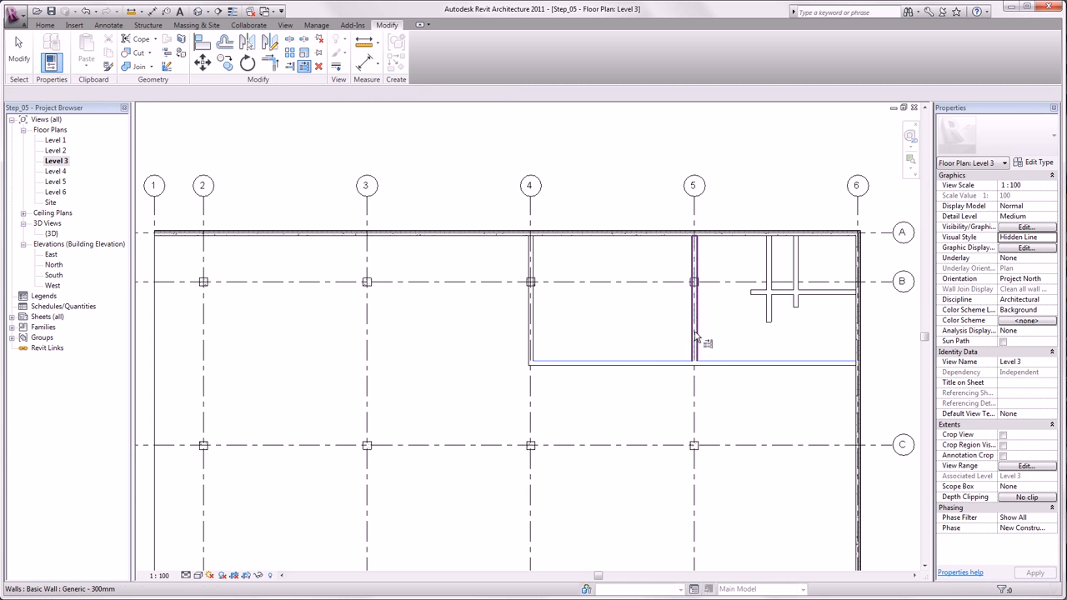
click(773, 318)
click(794, 315)
key(Escape)
key(Escape)
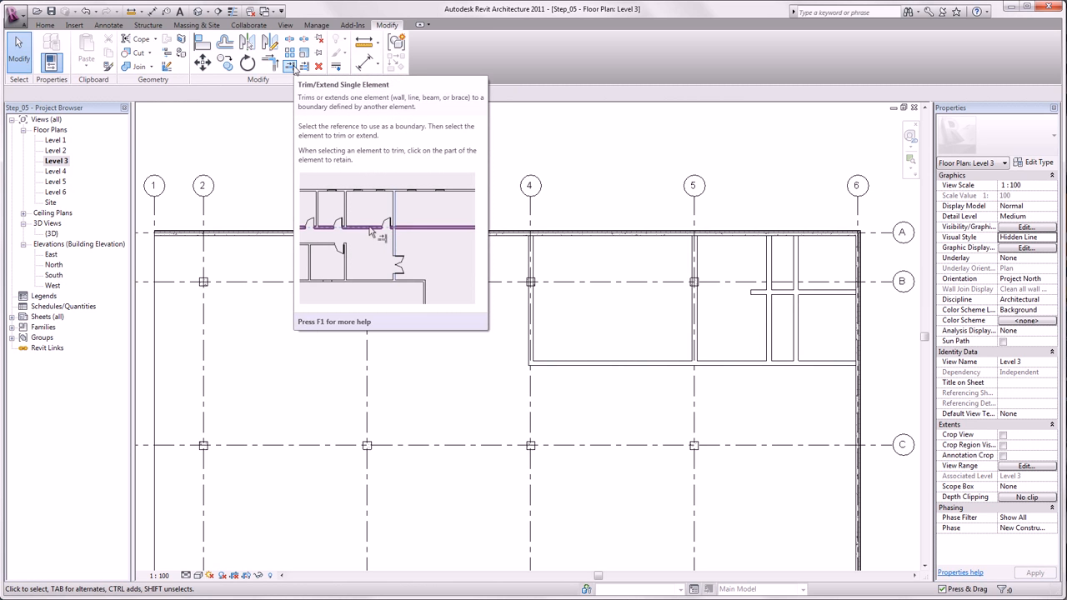
Step: With Trim/Extend Single Element, trim the vertical wall nearest grid 6 at the short horizontal wall, and that horizontal wall at the neighbouring vertical wall
click(292, 67)
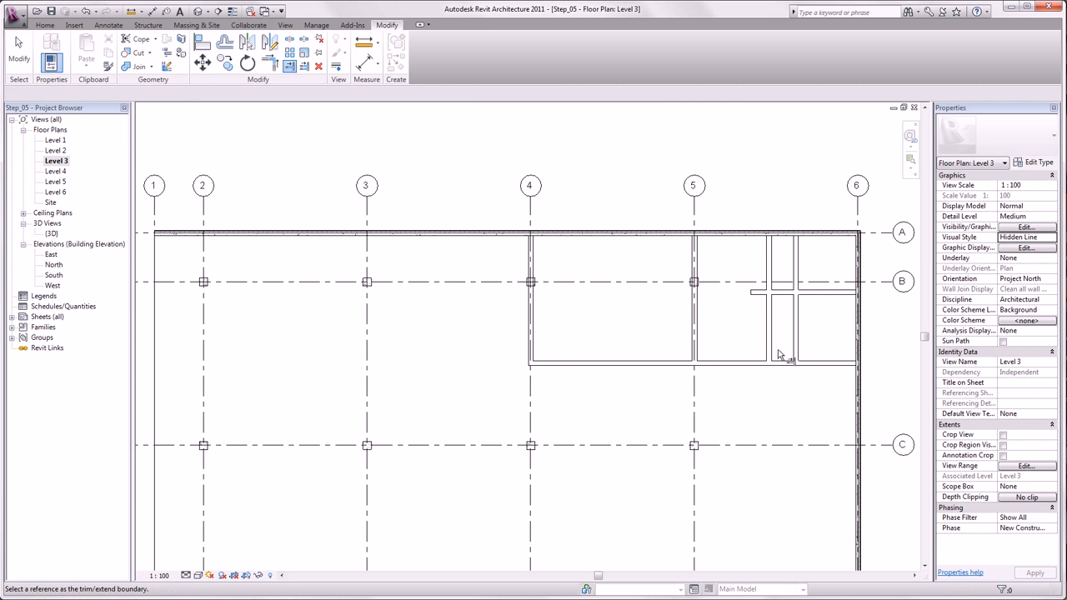
click(815, 293)
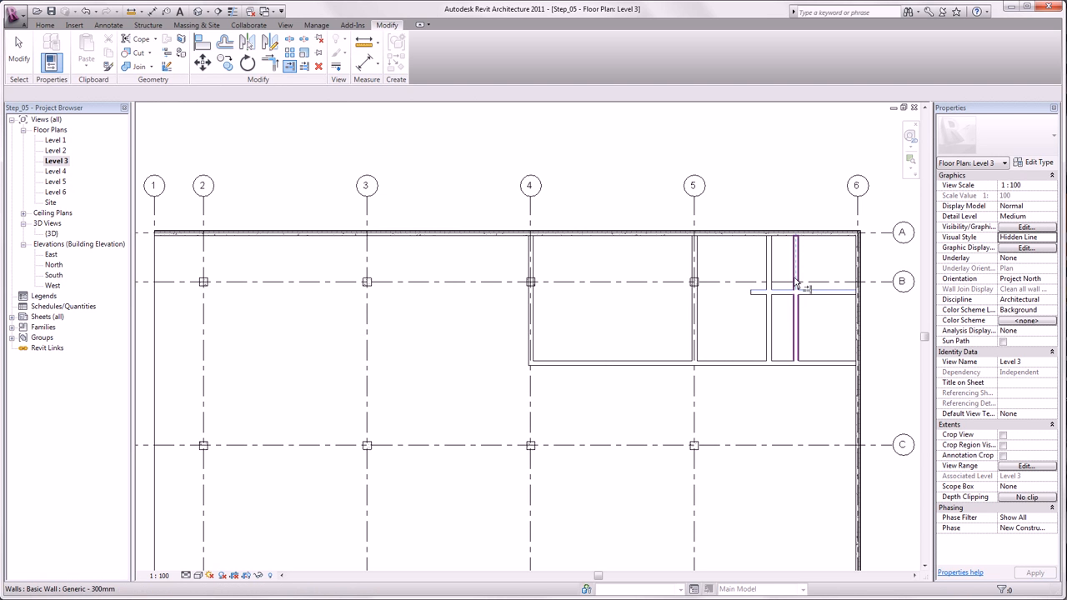
click(794, 280)
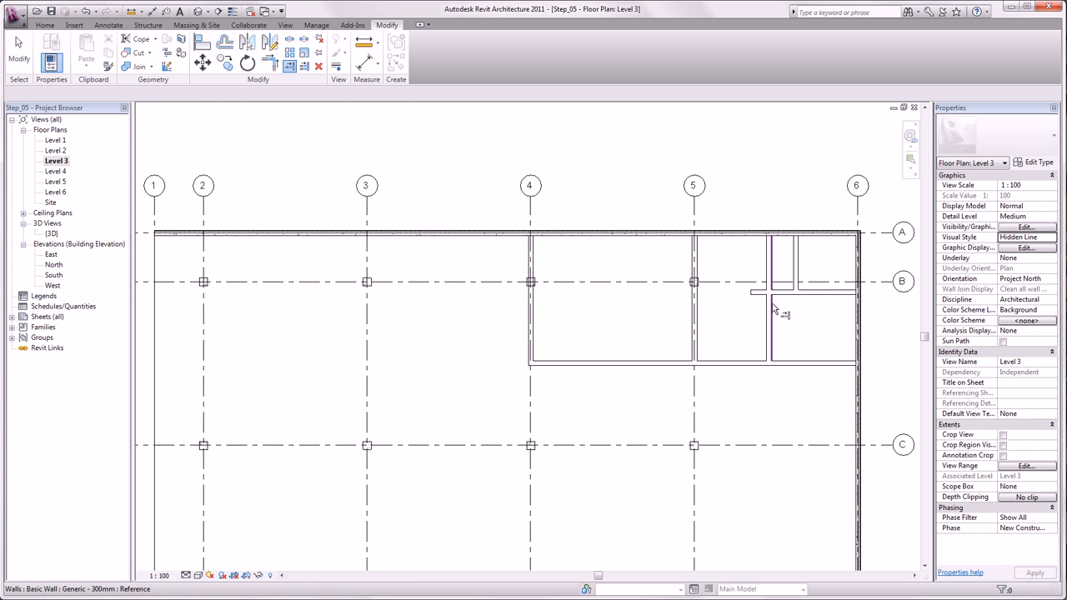
click(774, 309)
click(797, 295)
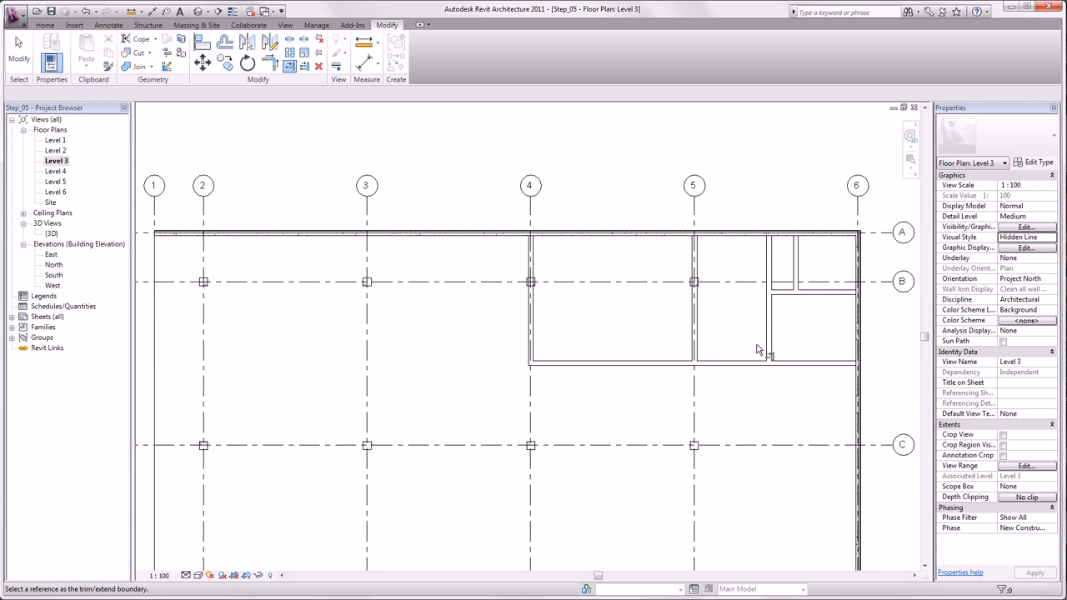
key(Escape)
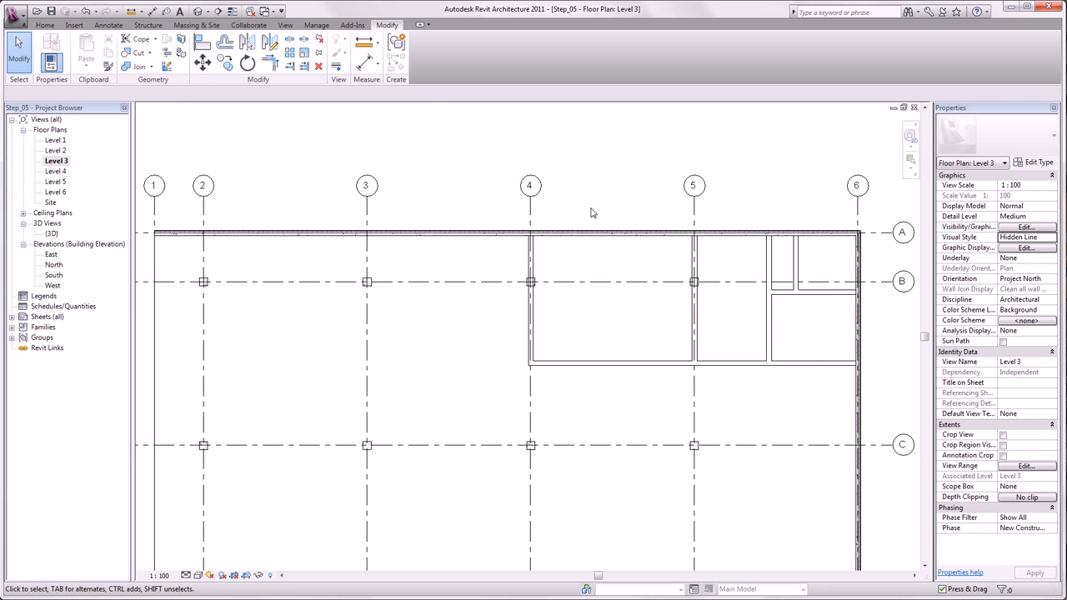
Step: Place an aligned dimension string above grid A across the two closely spaced interior walls and the grid 6 exterior wall
click(108, 26)
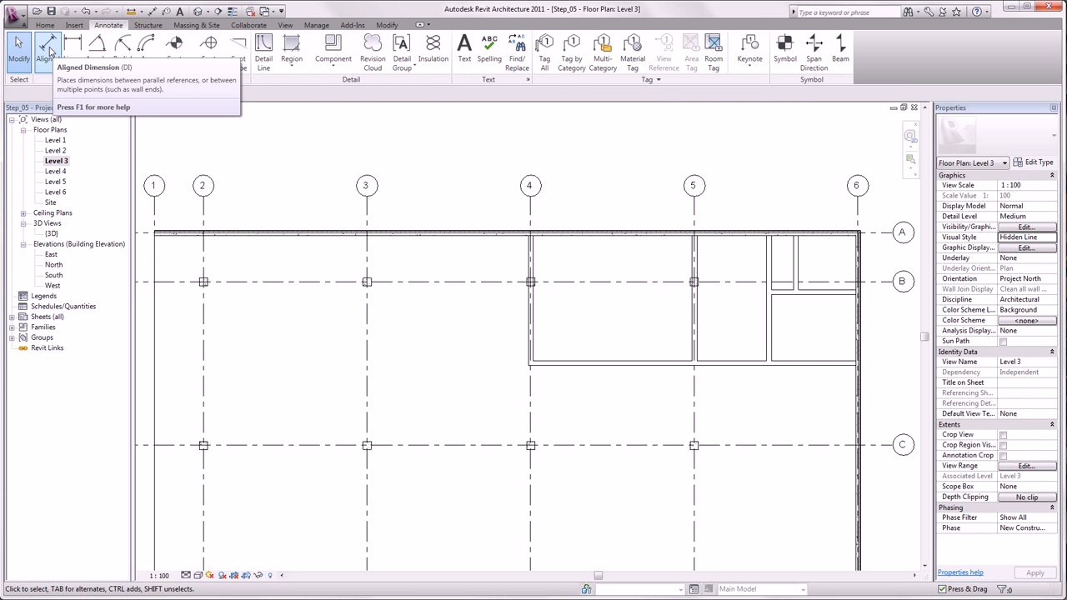
click(47, 50)
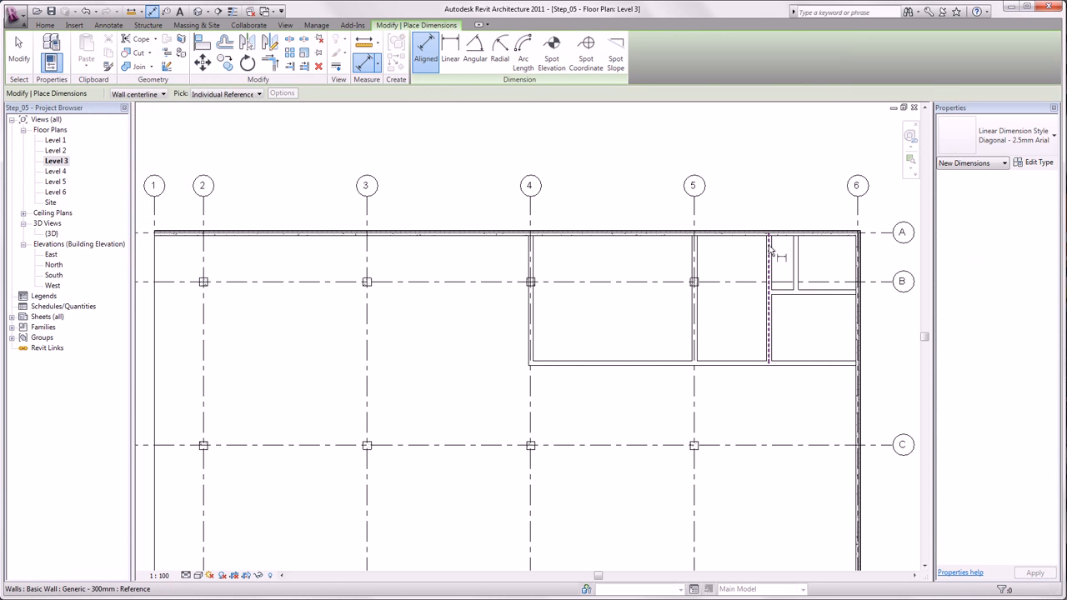
click(770, 250)
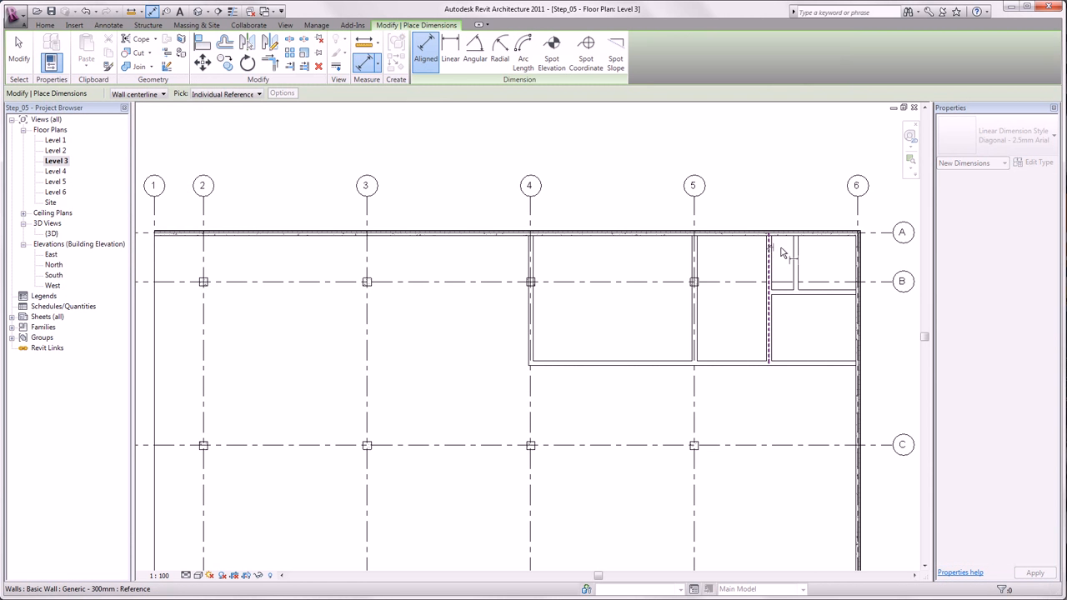
click(796, 258)
click(856, 265)
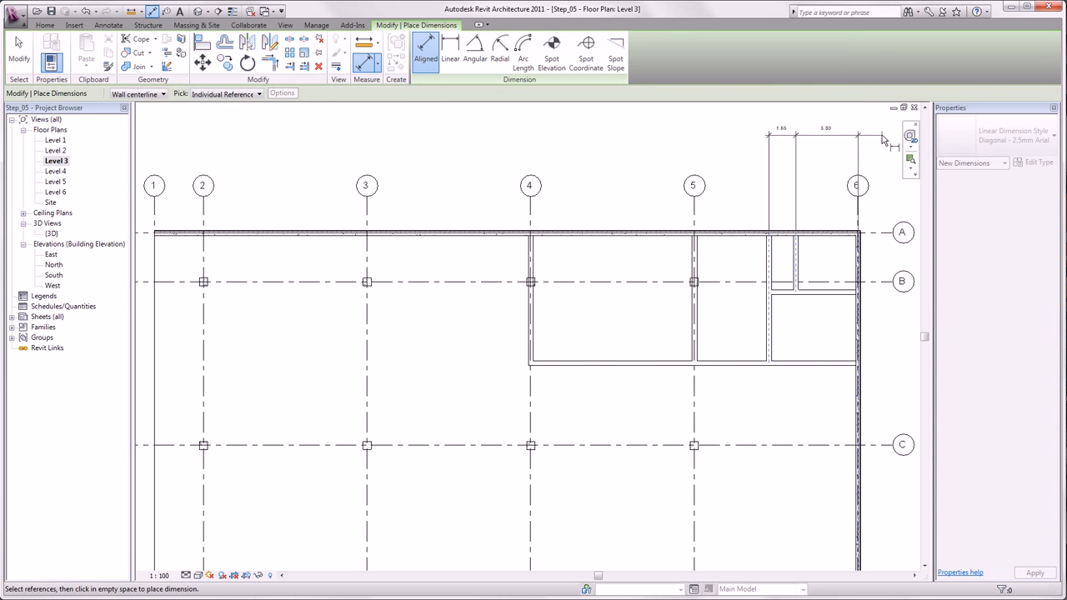
click(881, 140)
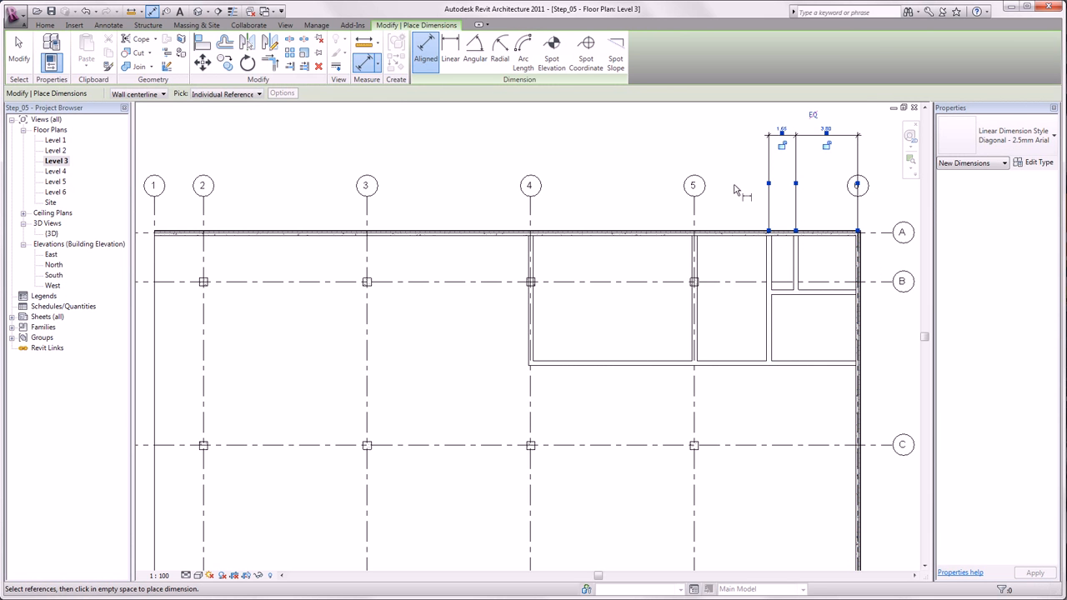
key(Escape)
Step: Turn on the equality constraint (EQ) for the new dimension string so the short wall is centred between its neighbours
middle_drag(767, 160, 583, 268)
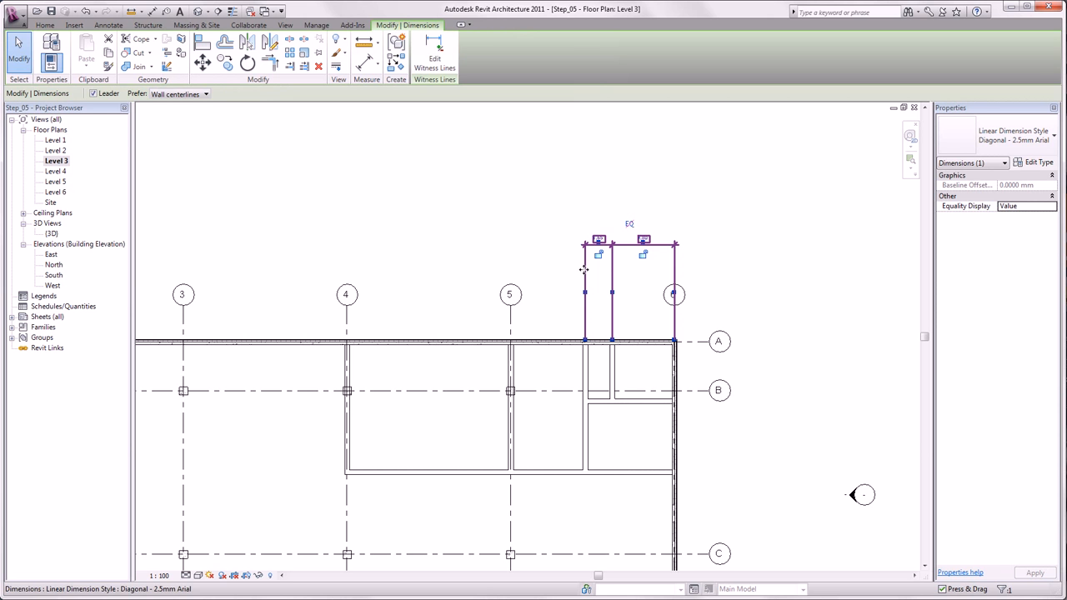
click(630, 225)
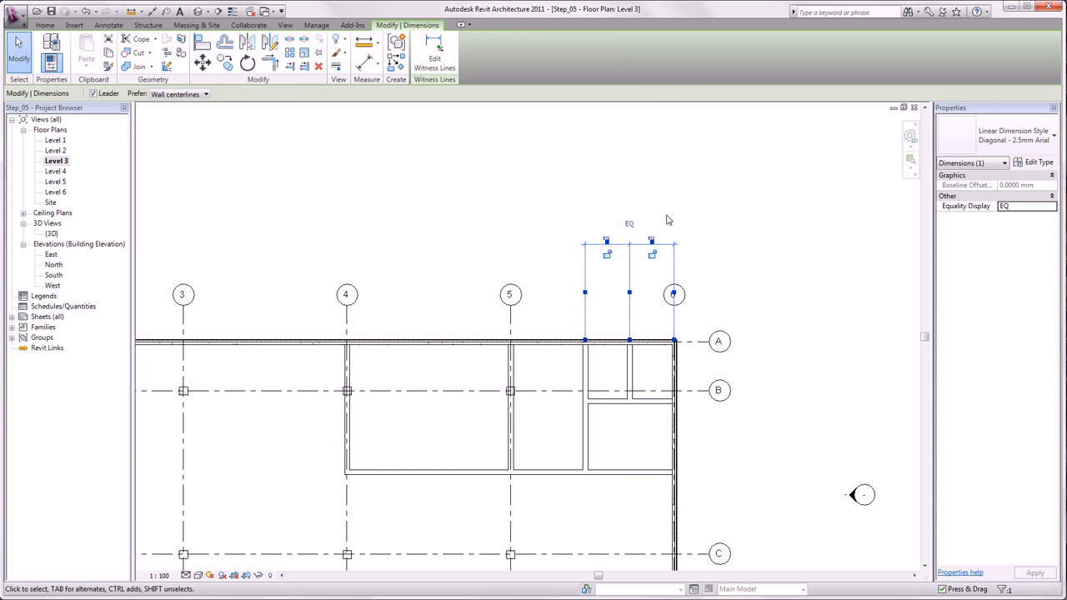
key(Escape)
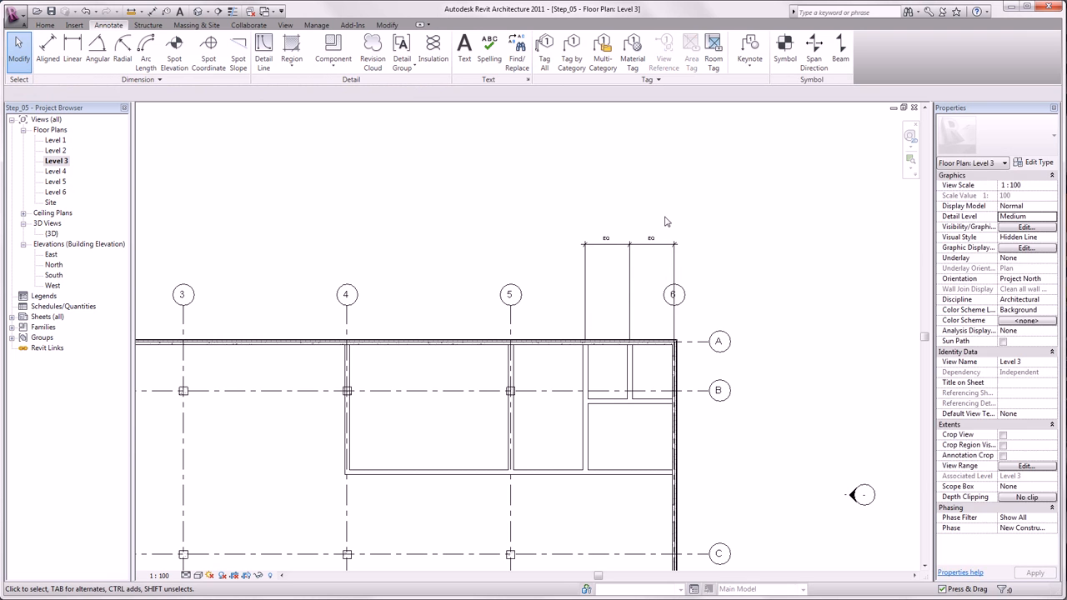
Step: Delete the EQ dimension string while leaving the walls constrained
click(660, 245)
key(Delete)
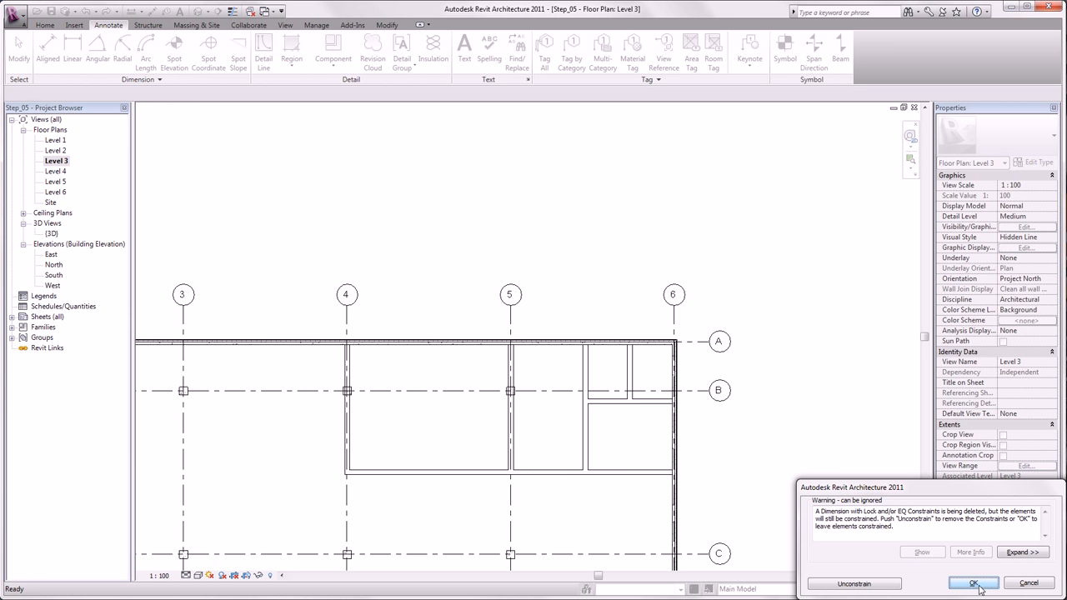
click(974, 583)
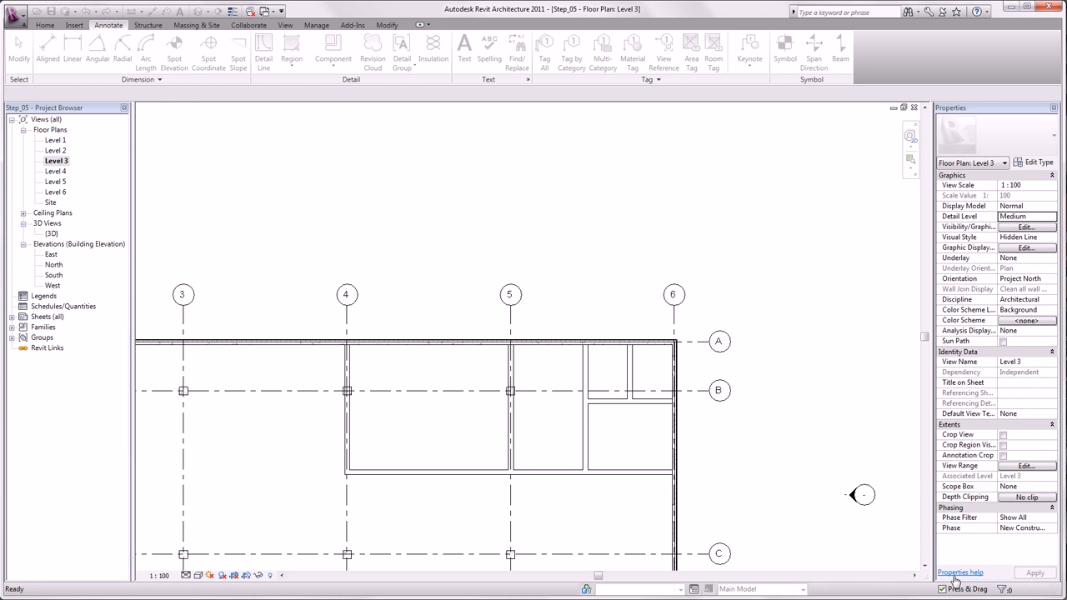
Step: Move the long vertical wall between grids 5 and 6 to about 2.70 m from the grid 5 wall and back to about 4.20 m
click(591, 379)
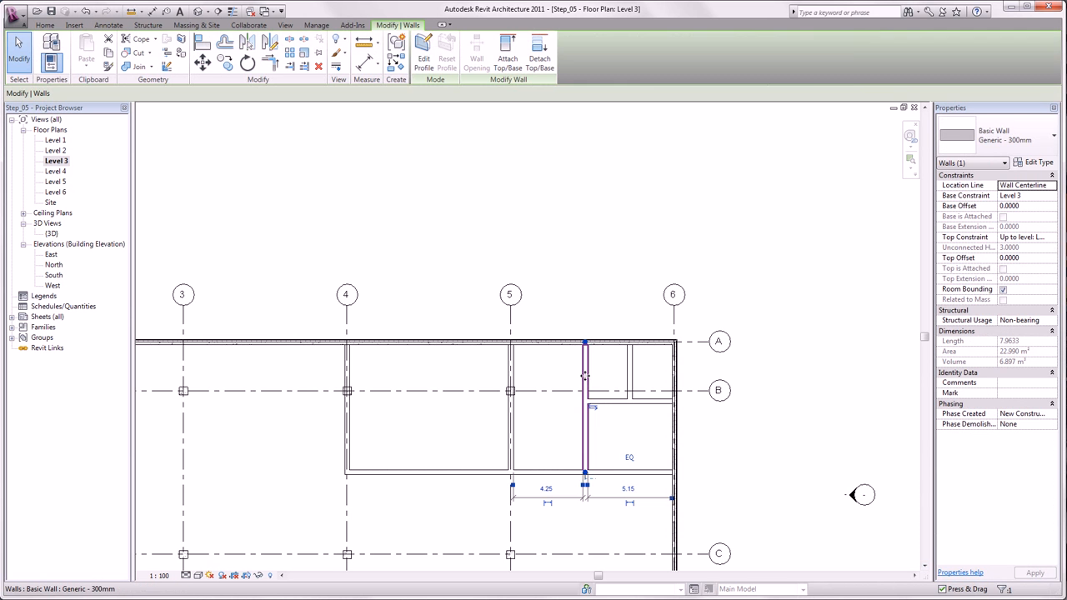
drag(591, 379, 563, 421)
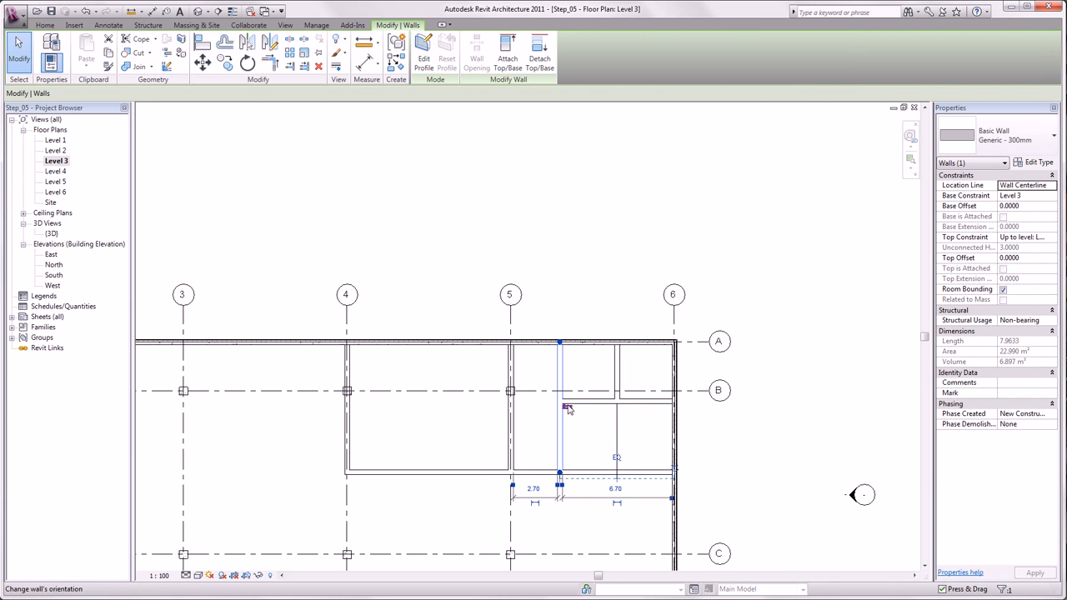
drag(560, 383, 583, 387)
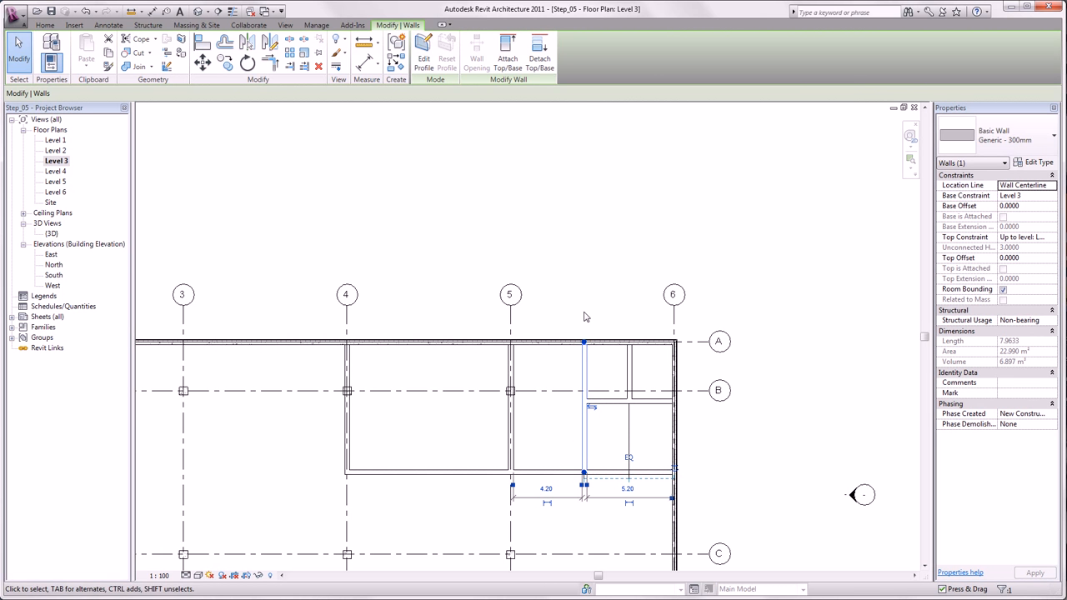
click(595, 263)
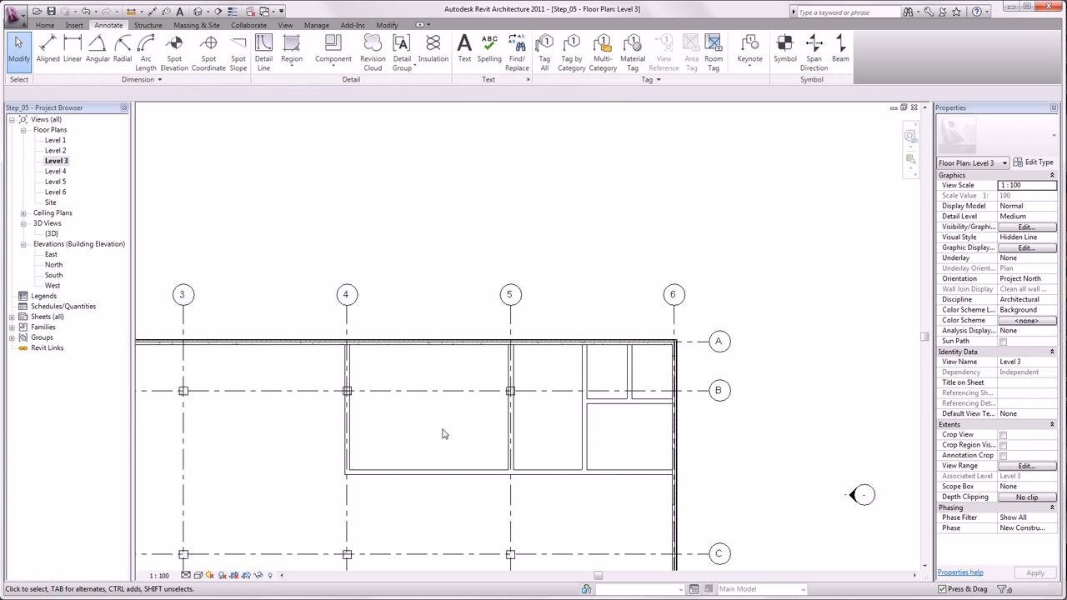
Step: Draw a rectangle of Generic - 300mm walls, about 8.10 by 4.70 m inside, between grids 3 and 4 and grids C and D
middle_drag(445, 431, 606, 192)
click(45, 25)
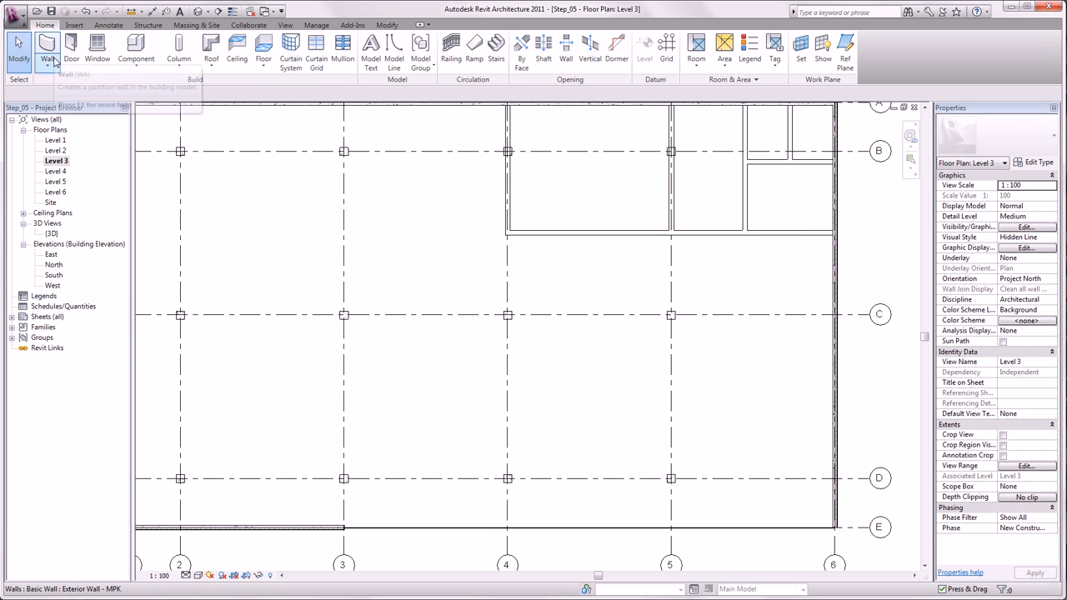
click(47, 48)
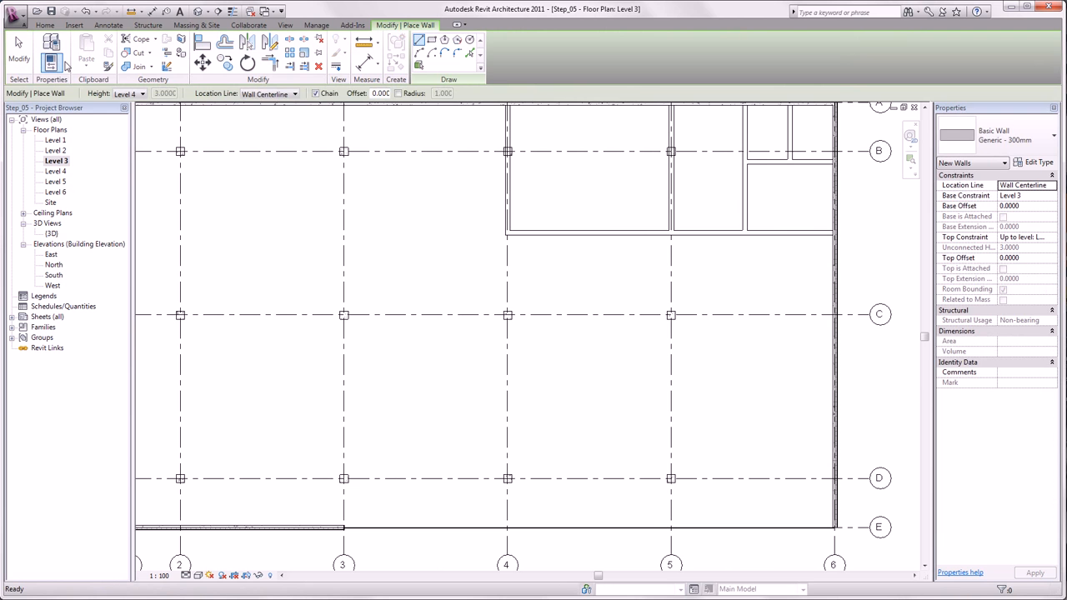
click(431, 39)
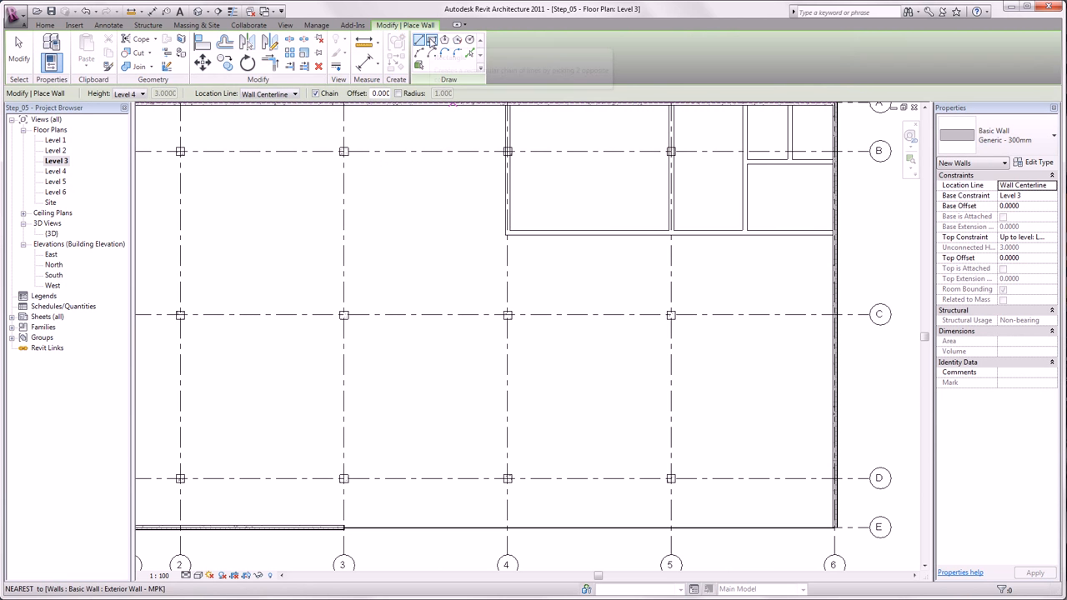
click(355, 335)
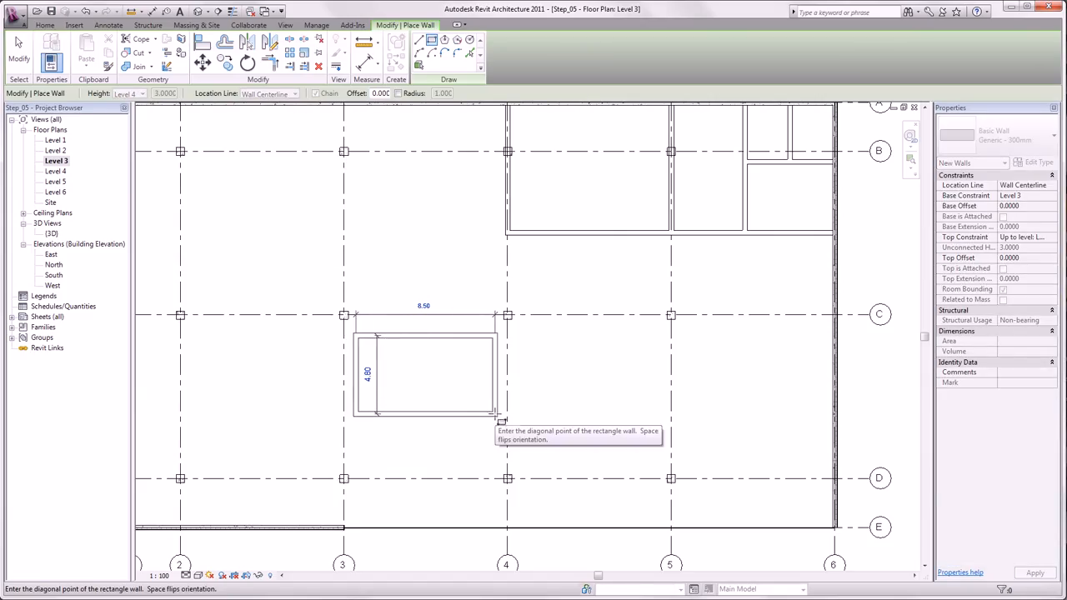
click(497, 417)
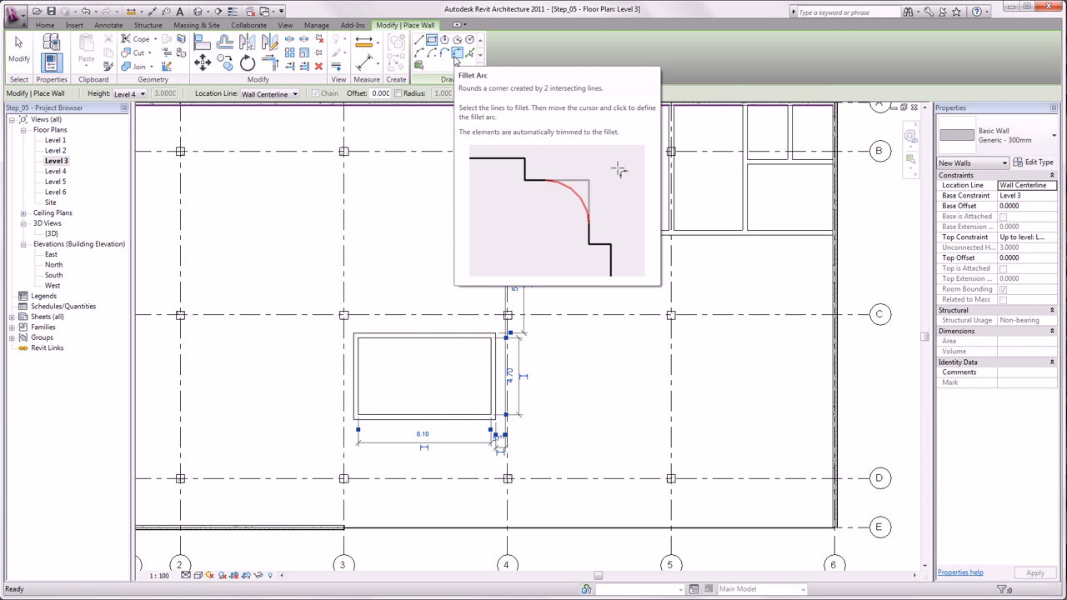
Step: Round the rectangle's upper-left and lower-right corners using Fillet Arc, with radii of about 2.60 m and 2.50 m
click(457, 53)
click(377, 346)
click(451, 414)
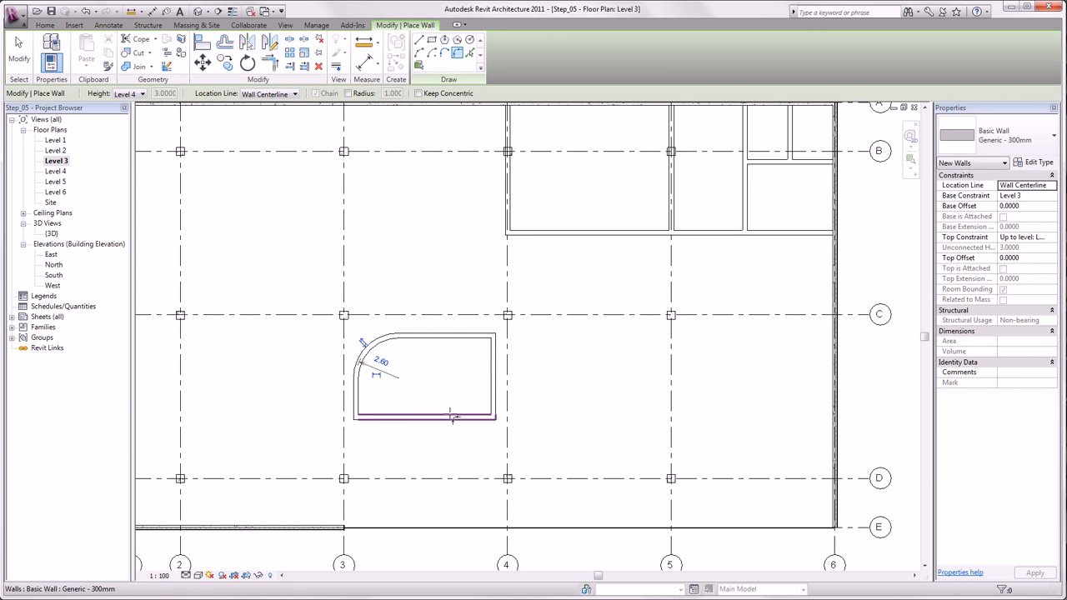
click(492, 398)
click(479, 402)
key(Escape)
key(Escape)
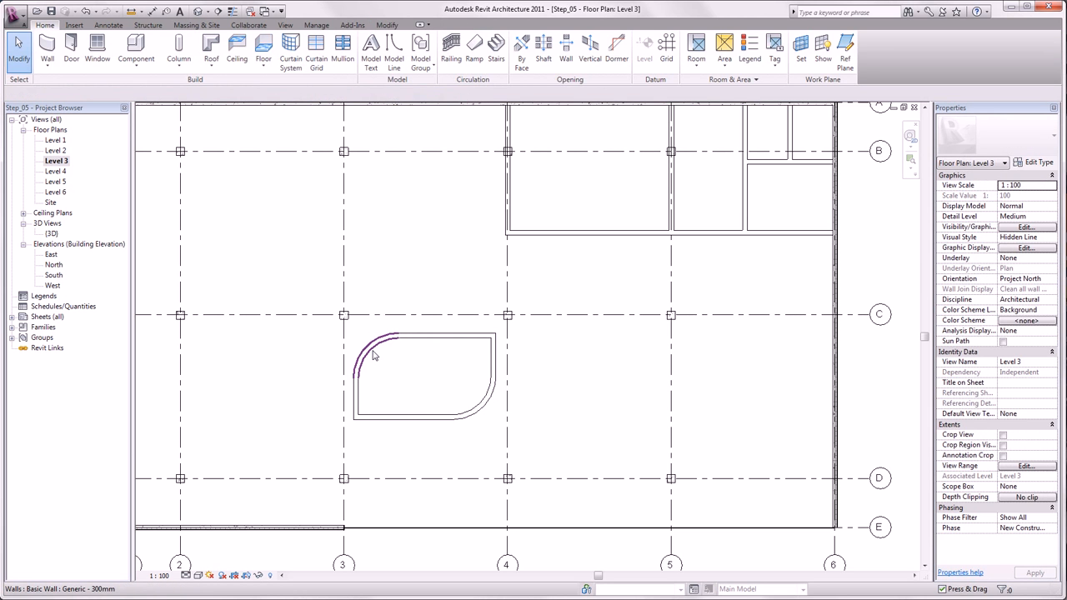
Step: Set the radius of the upper-left curved wall to 2 m
click(372, 355)
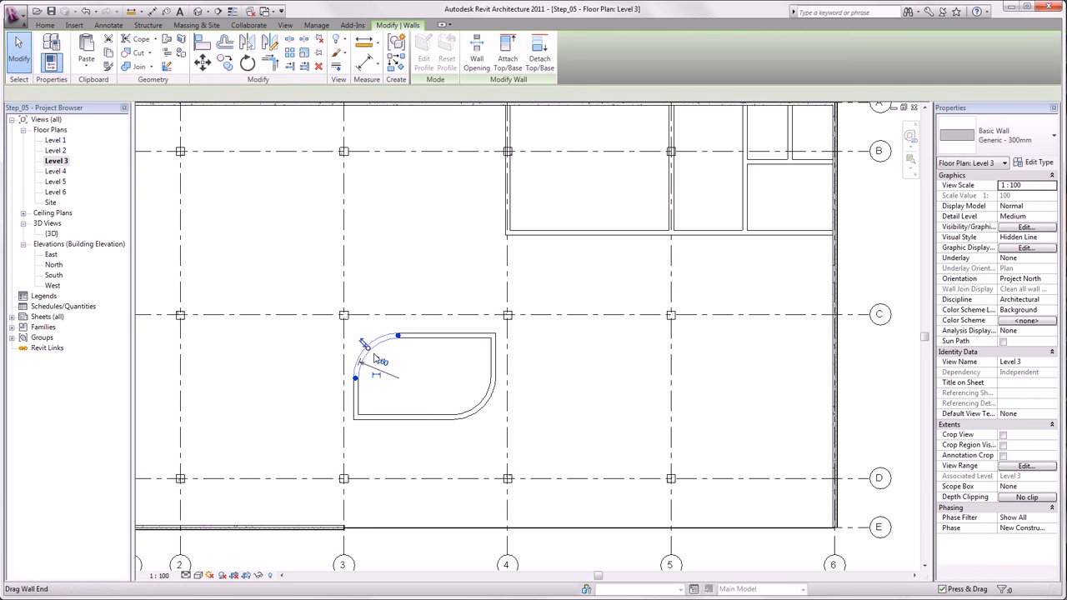
click(382, 361)
text(2)
key(Return)
Step: Set the radius of the lower-right curved wall to 3 m
click(481, 407)
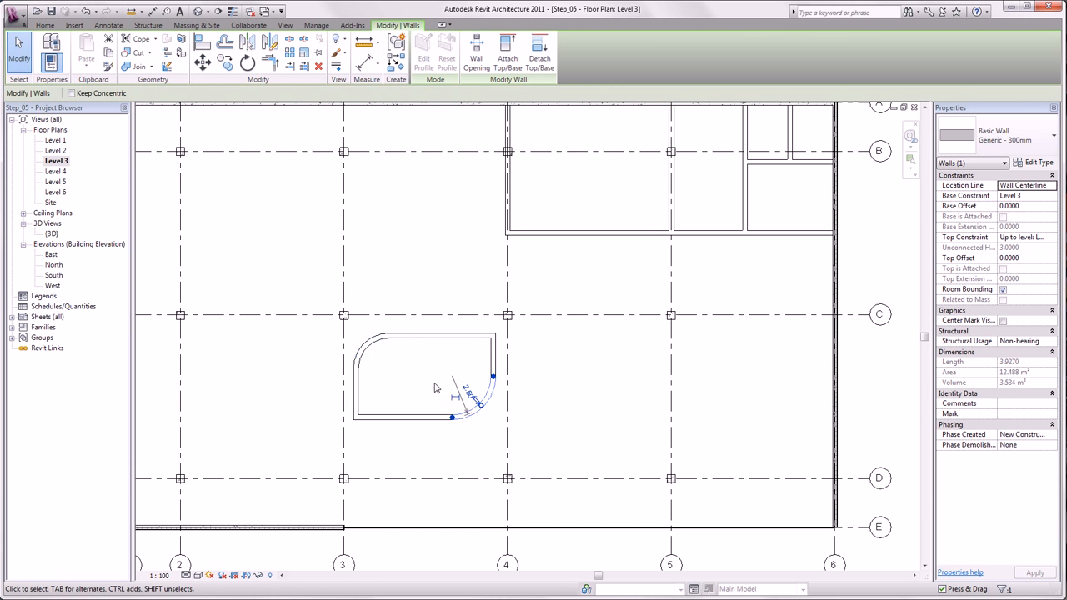
click(468, 393)
text(3)
key(Return)
click(419, 359)
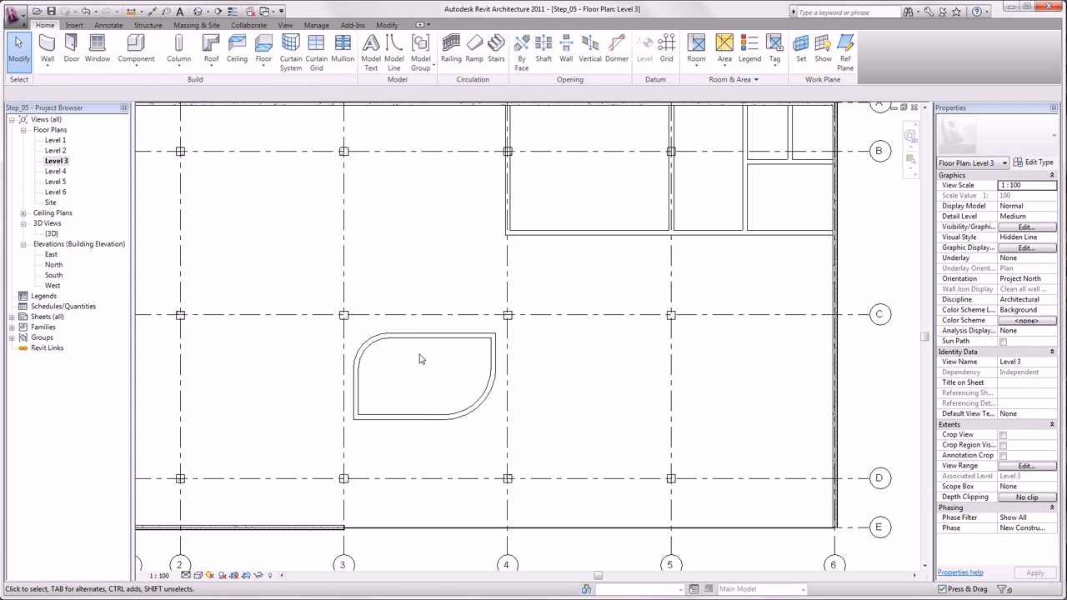
Step: Shorten the rounded room's upper horizontal wall at its right end to leave a 2 m opening to the right vertical wall
click(446, 335)
drag(491, 336, 465, 338)
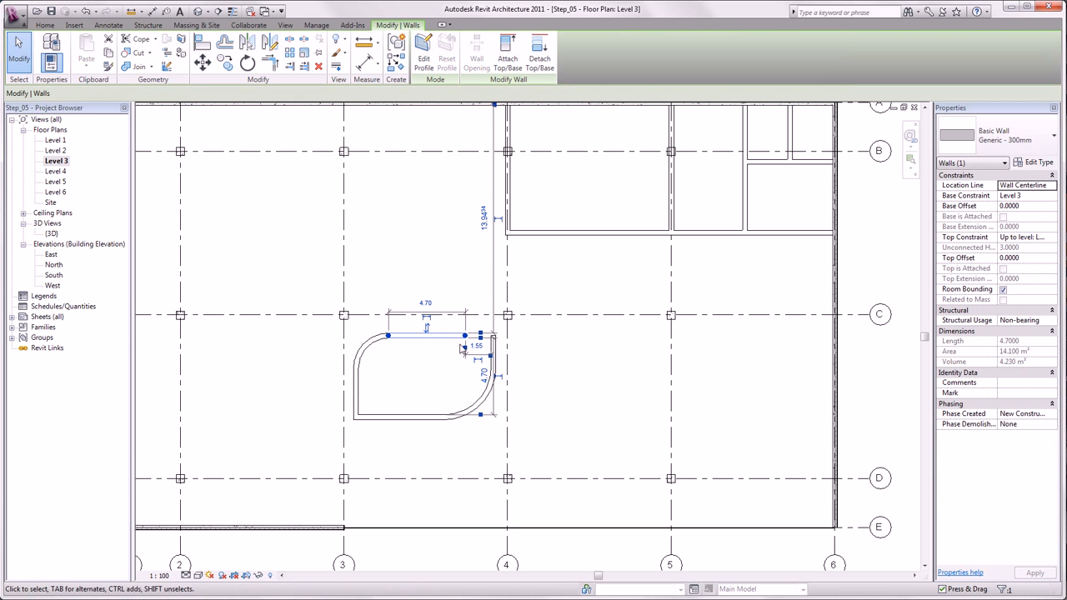
click(473, 345)
text(2)
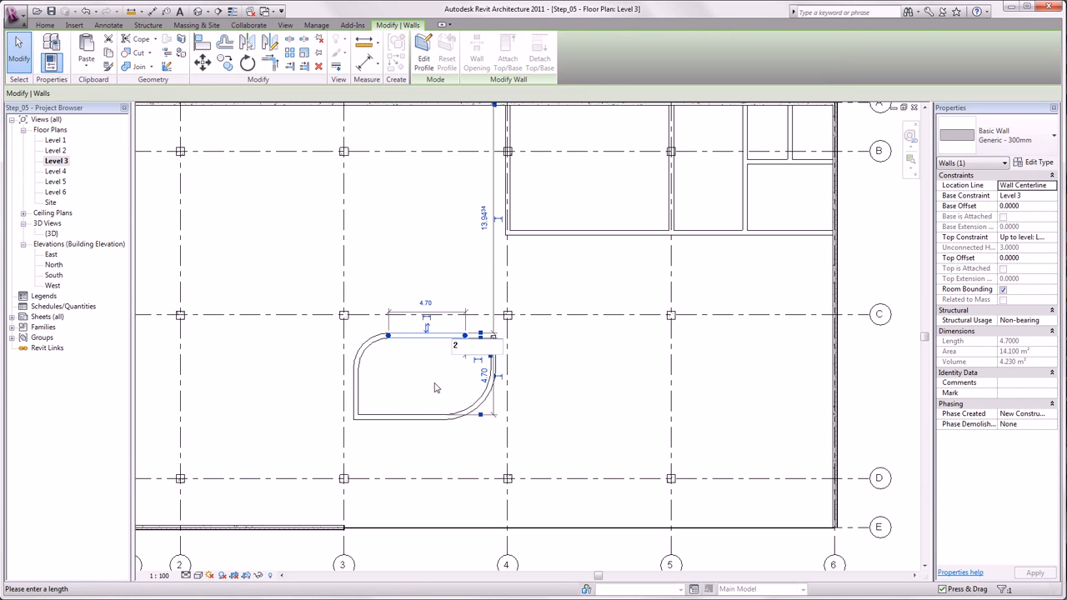
key(Return)
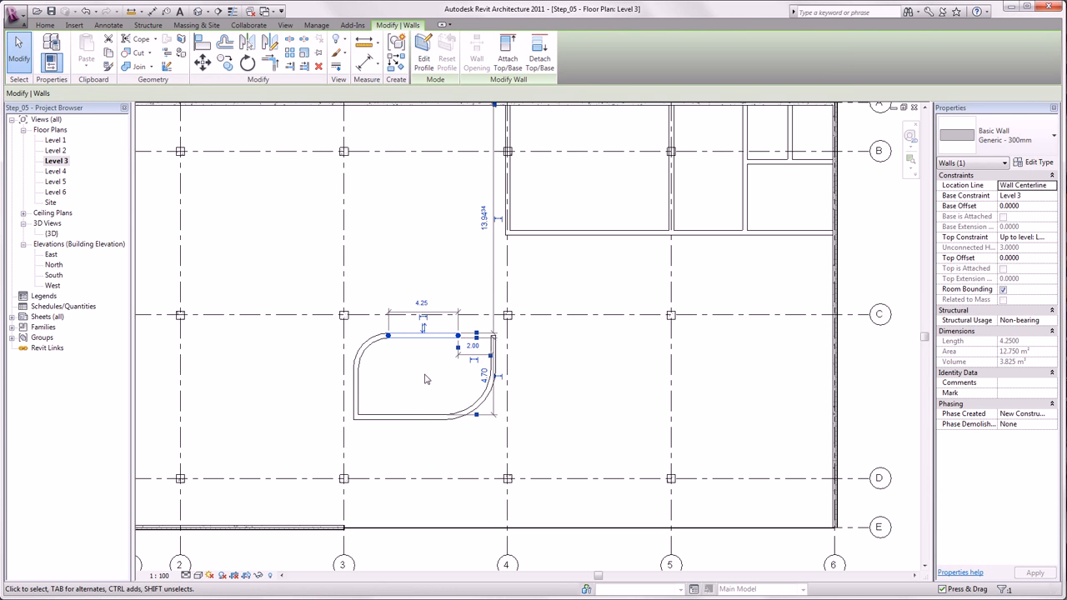
Step: Shorten the rounded room's lower horizontal wall at its left end to leave a 2 m opening to the left vertical wall
click(397, 428)
drag(357, 422, 365, 418)
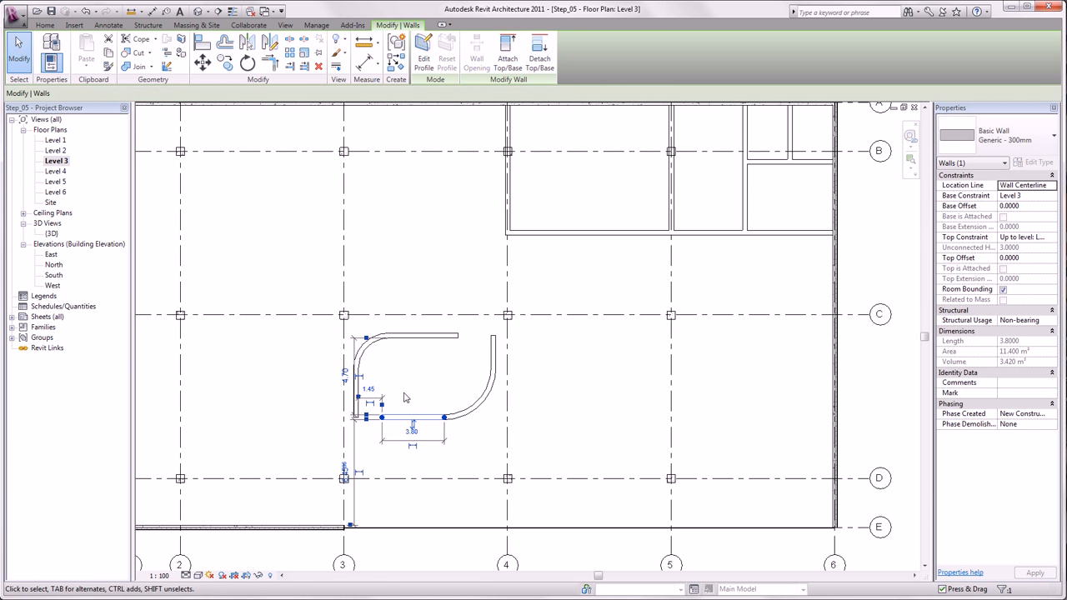
click(373, 390)
text(2)
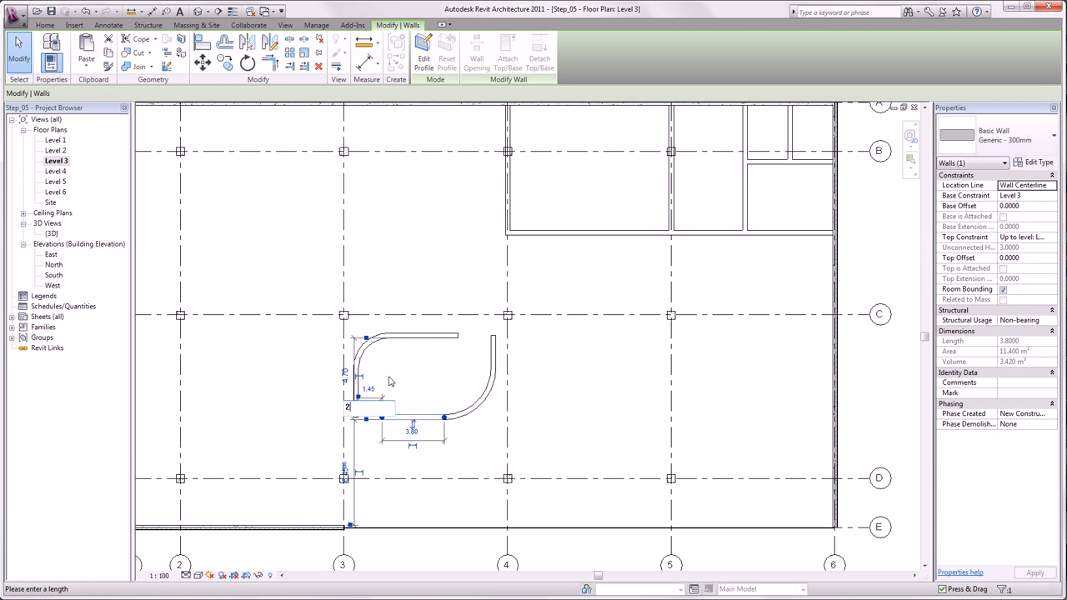
key(Return)
click(421, 383)
Step: Place three M_Single-Flush 0915 x 2134mm doors in the long lower wall, one each for the three rooms between grids 4 and 6
middle_drag(421, 383, 342, 485)
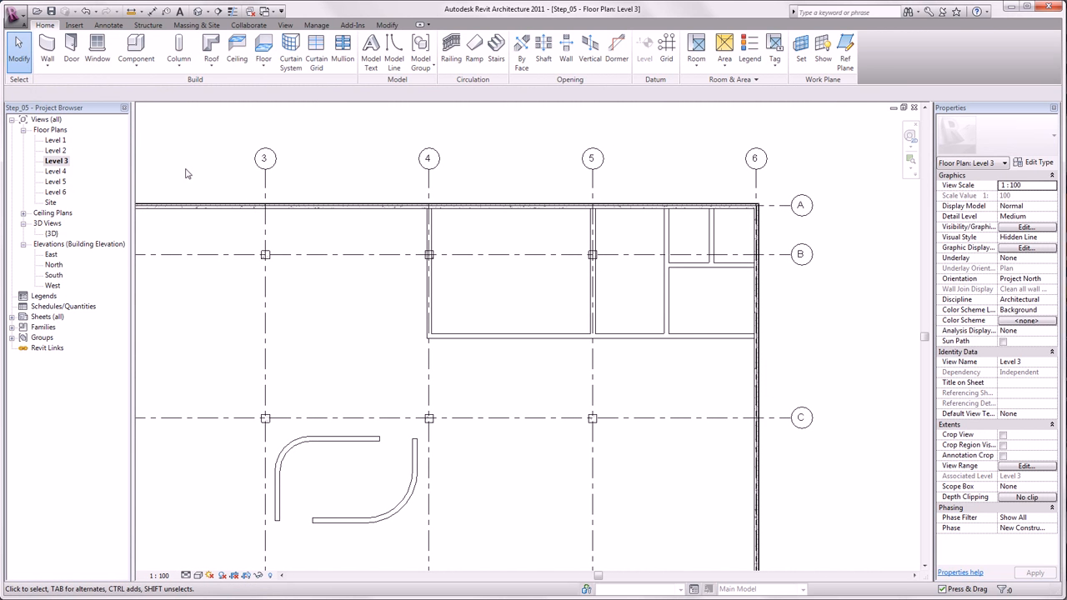
click(70, 50)
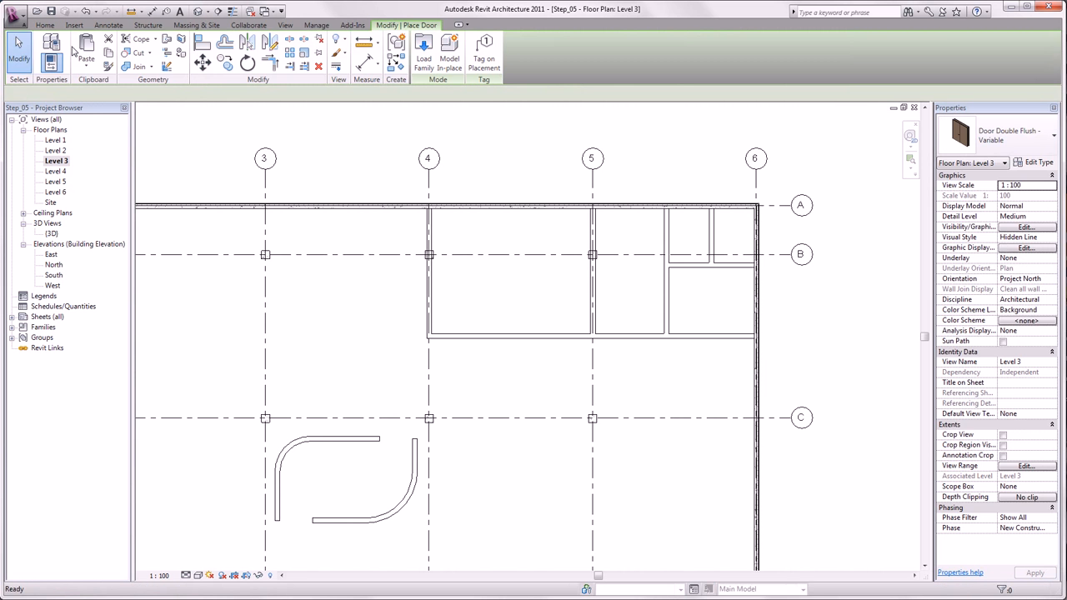
click(1000, 135)
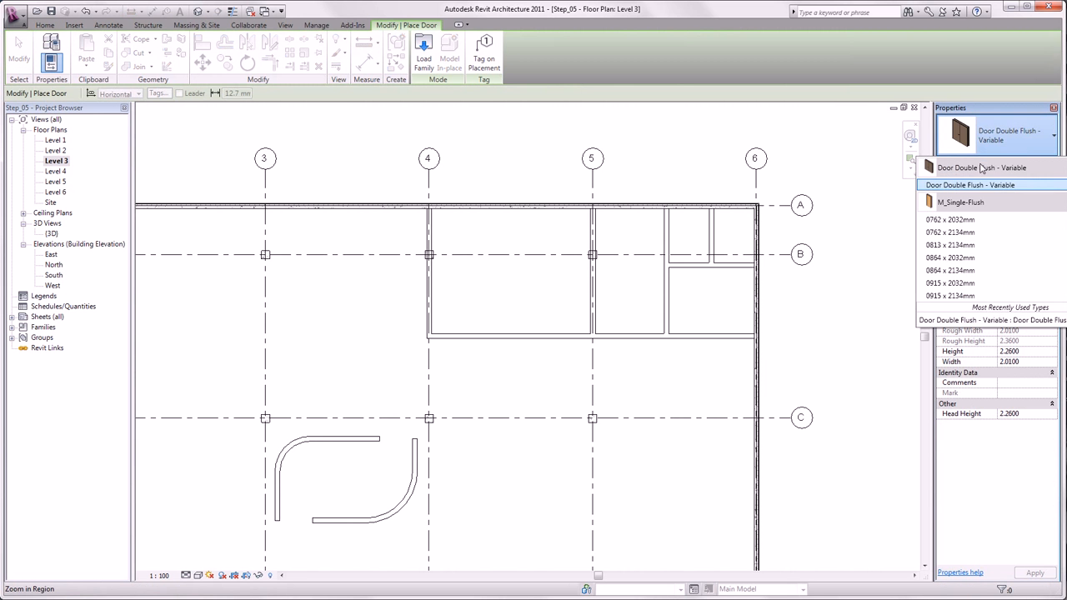
click(952, 297)
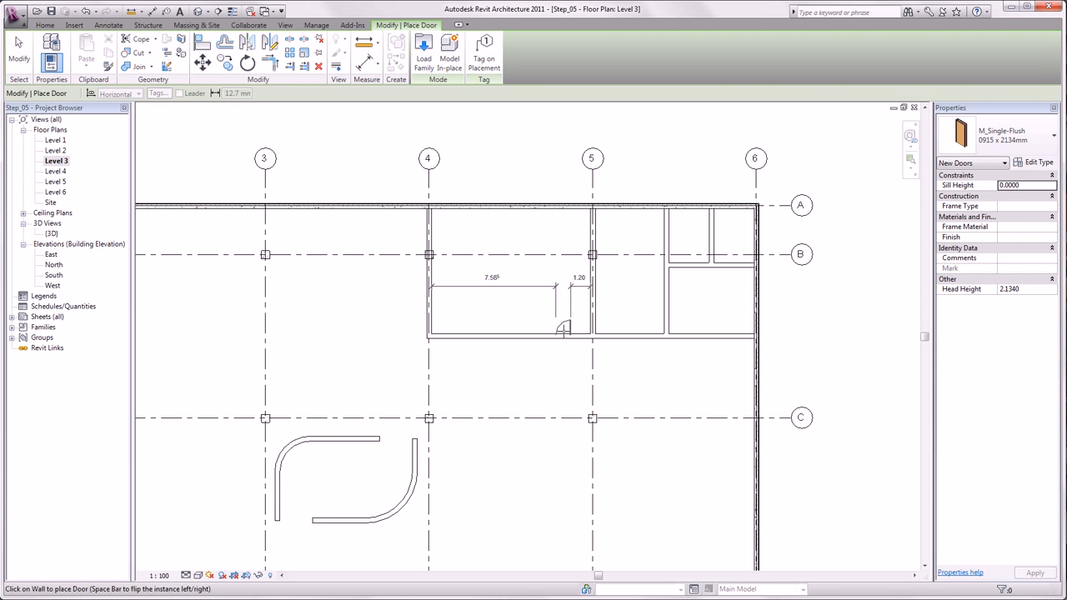
click(563, 330)
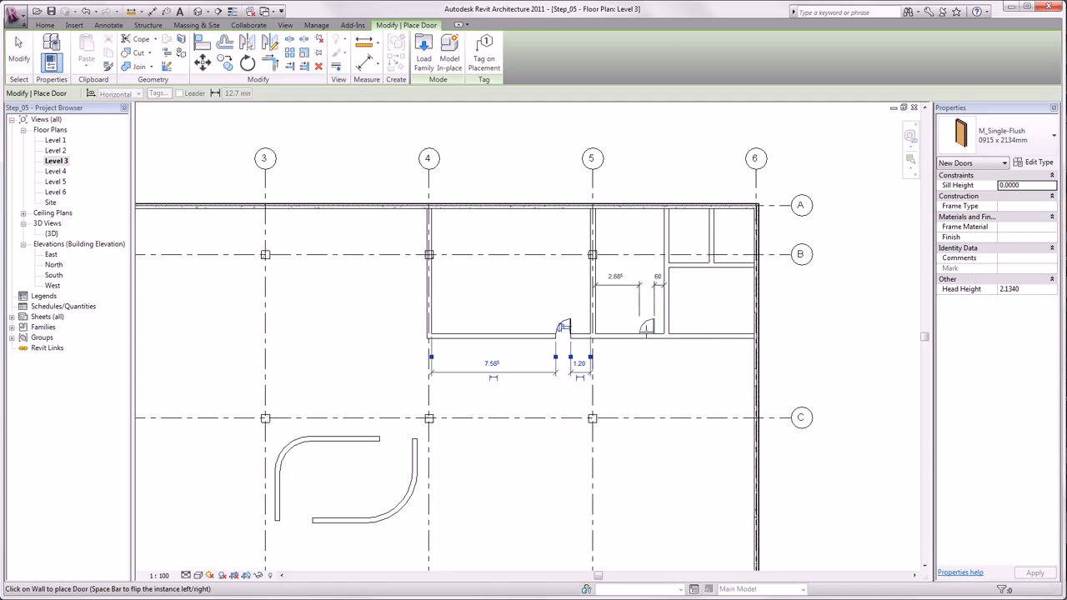
click(652, 332)
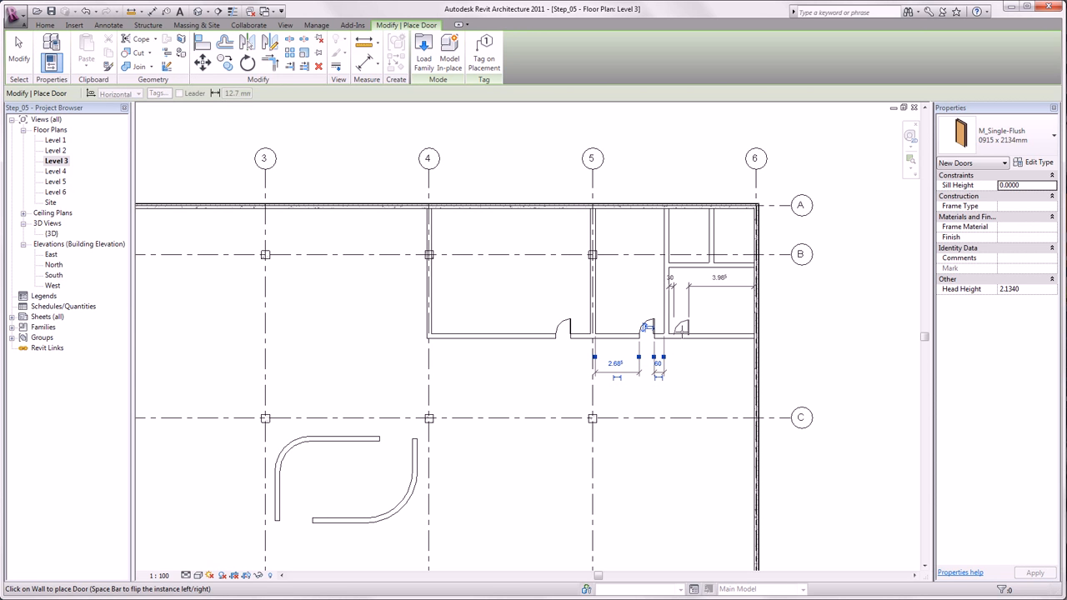
click(681, 331)
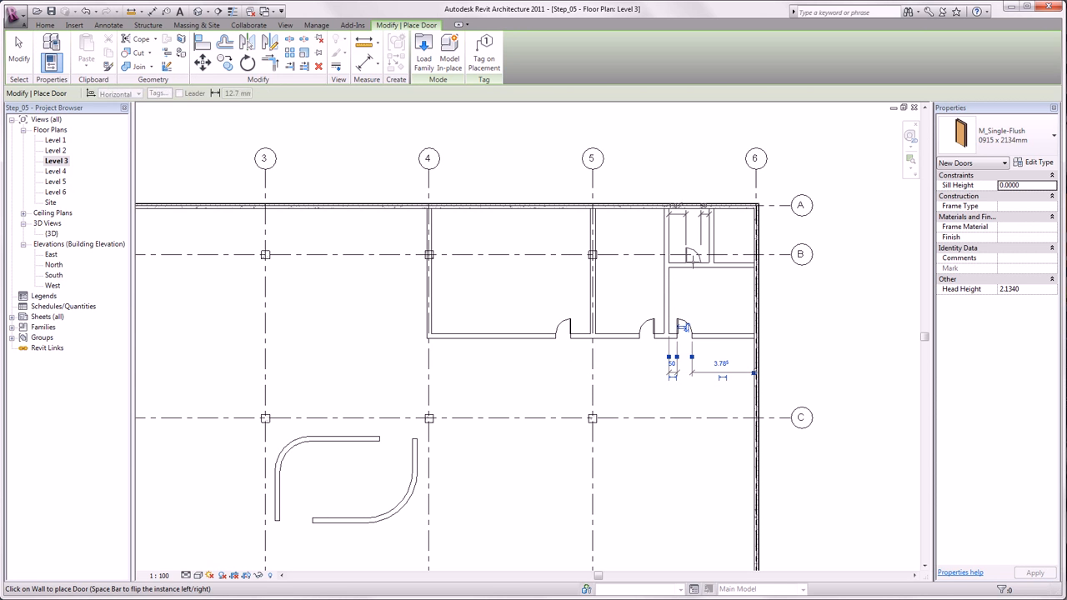
Step: Add two more single-flush doors in the short horizontal wall near grid B, one for each small room
click(692, 256)
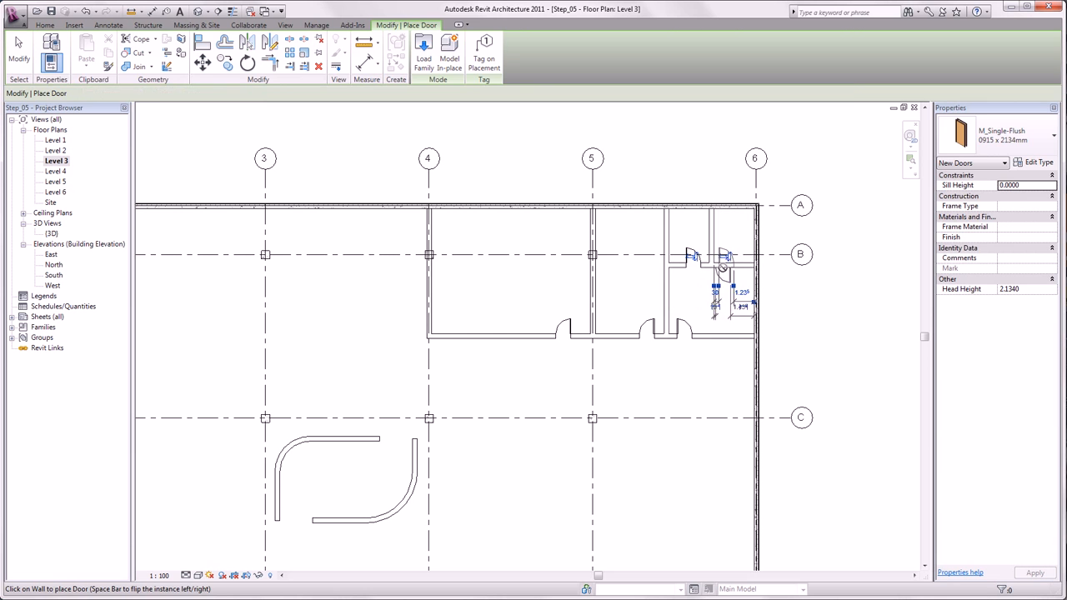
click(723, 260)
key(Escape)
key(Escape)
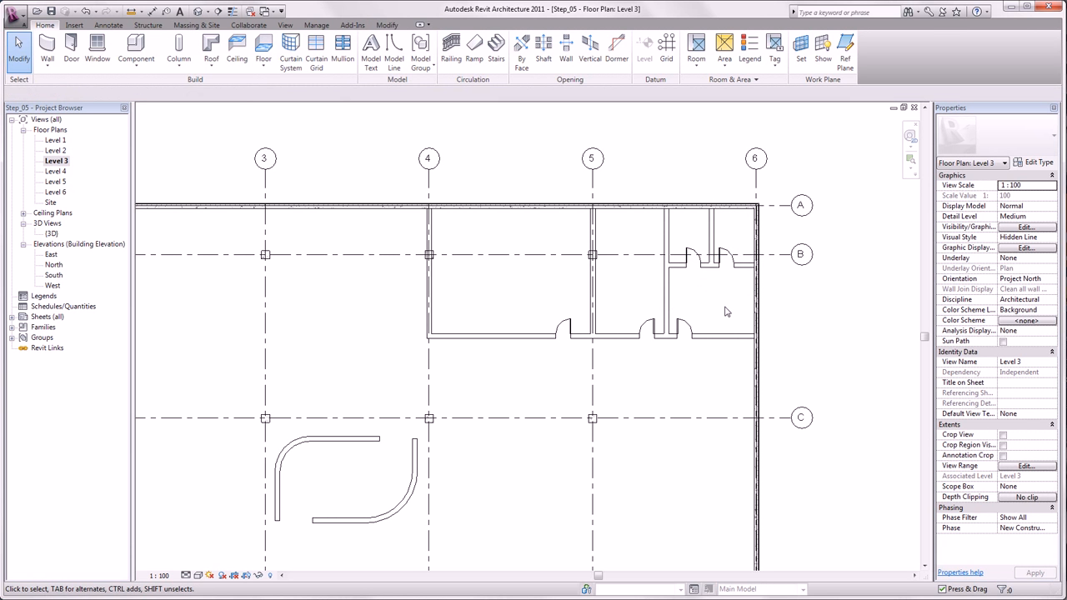
Step: Align the left small room's door with the centre of the door below it in the long wall, and lock the alignment
click(388, 25)
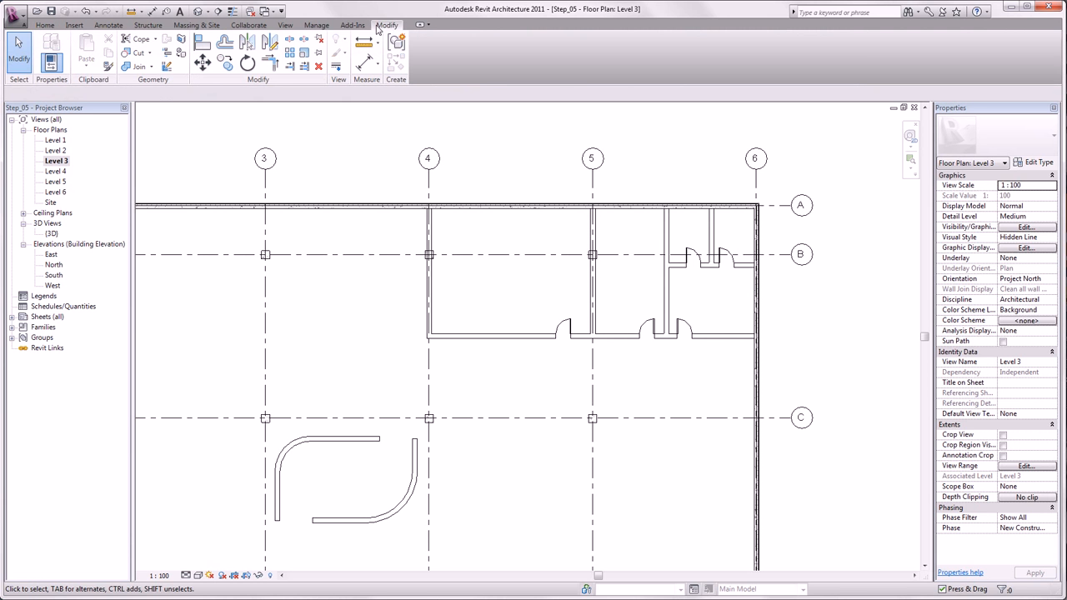
click(202, 44)
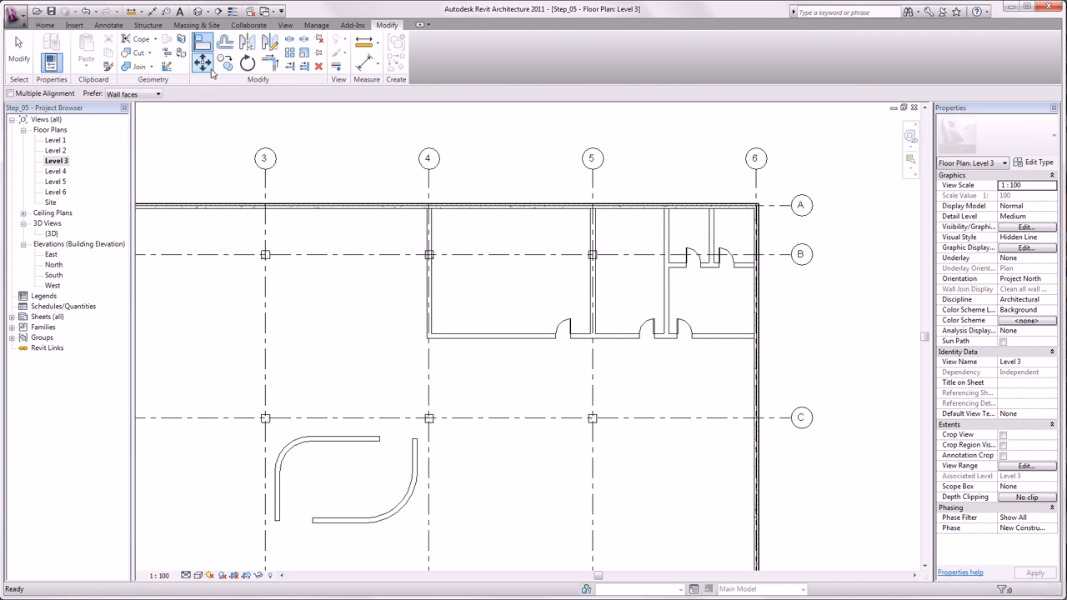
click(683, 333)
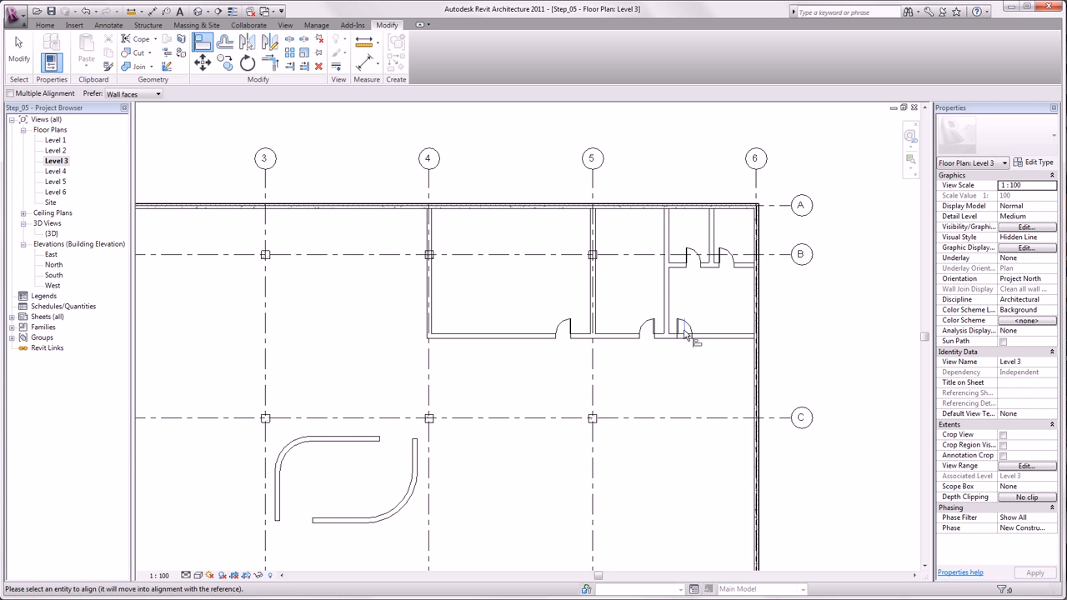
click(695, 257)
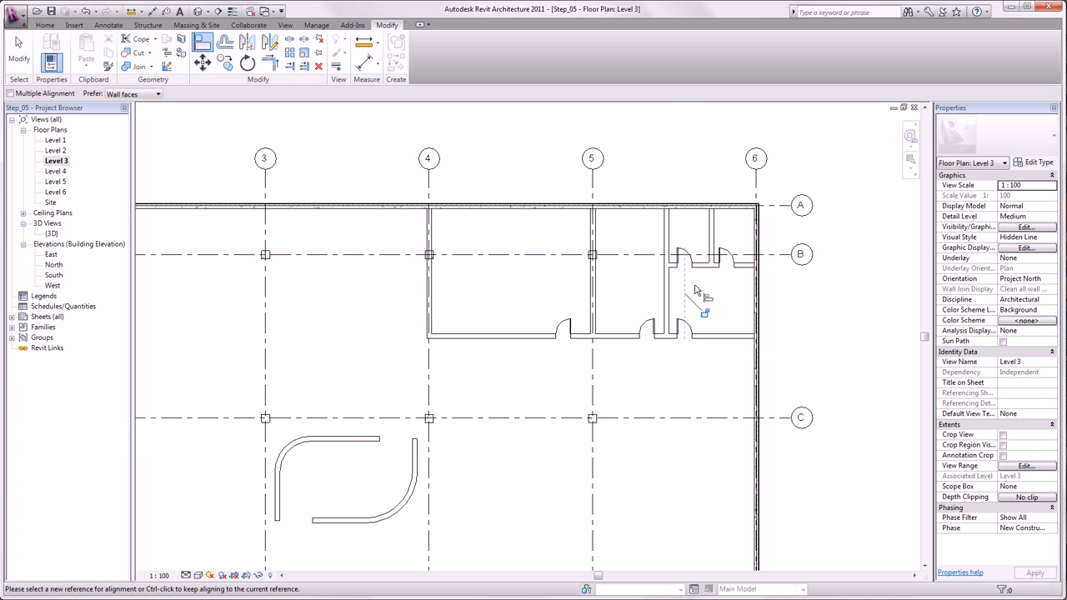
key(Escape)
key(Escape)
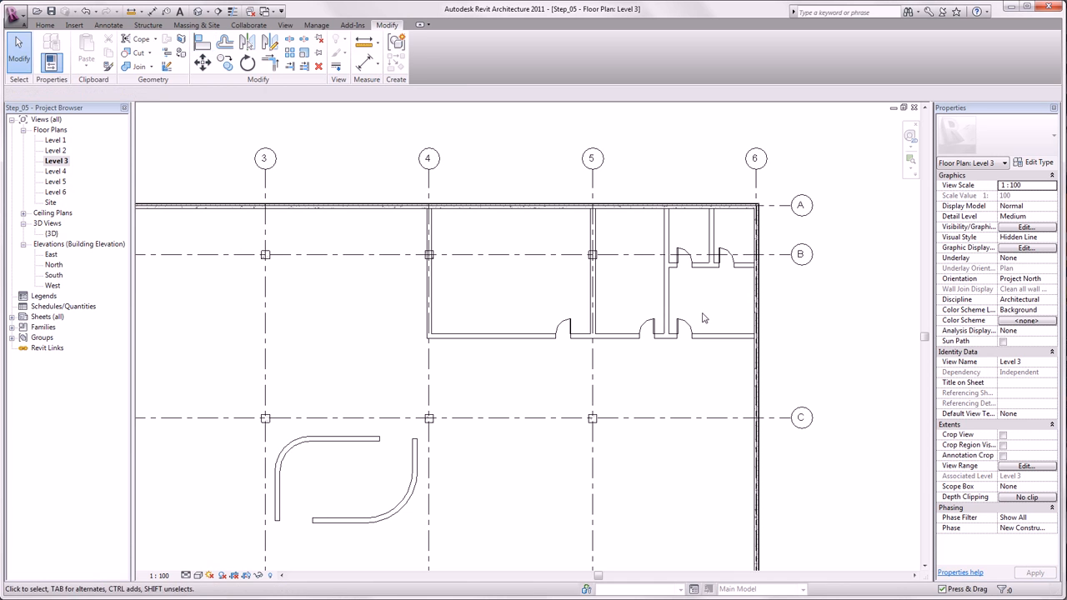
Step: Slide the right-hand room's lower door along its wall so the locked door above moves with it
click(685, 327)
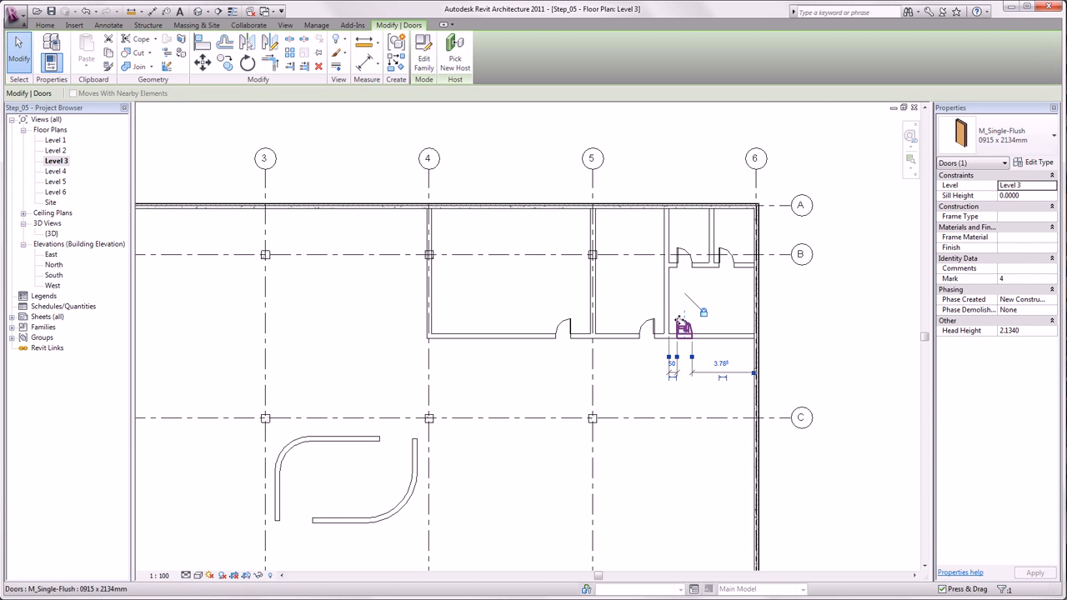
drag(683, 319, 690, 324)
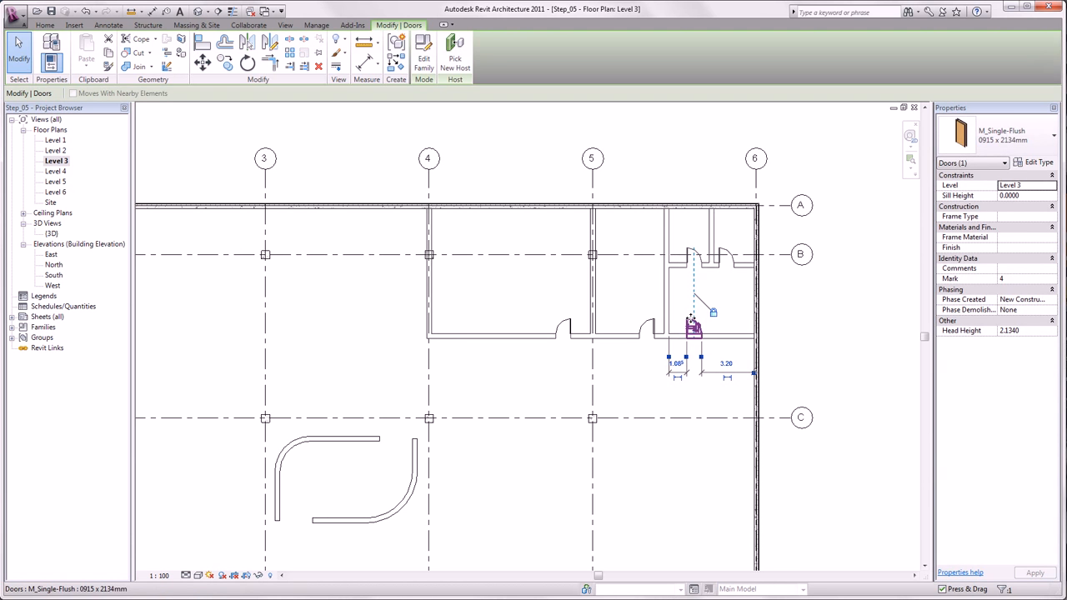
click(563, 349)
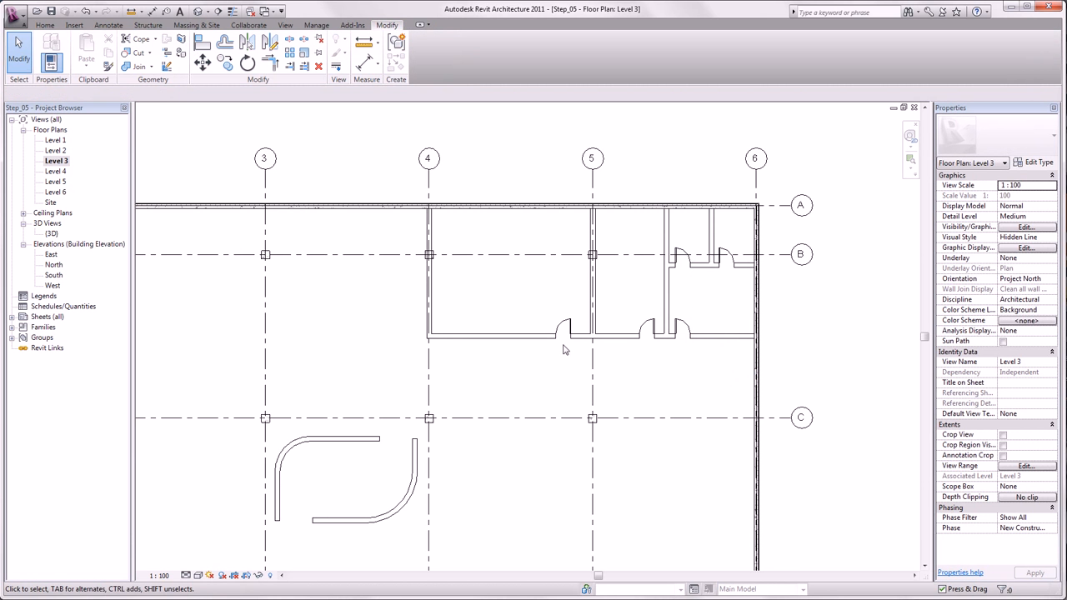
Step: Change the door of the large room between grids 4 and 5 to the Door Double Flush - Variable type
click(565, 342)
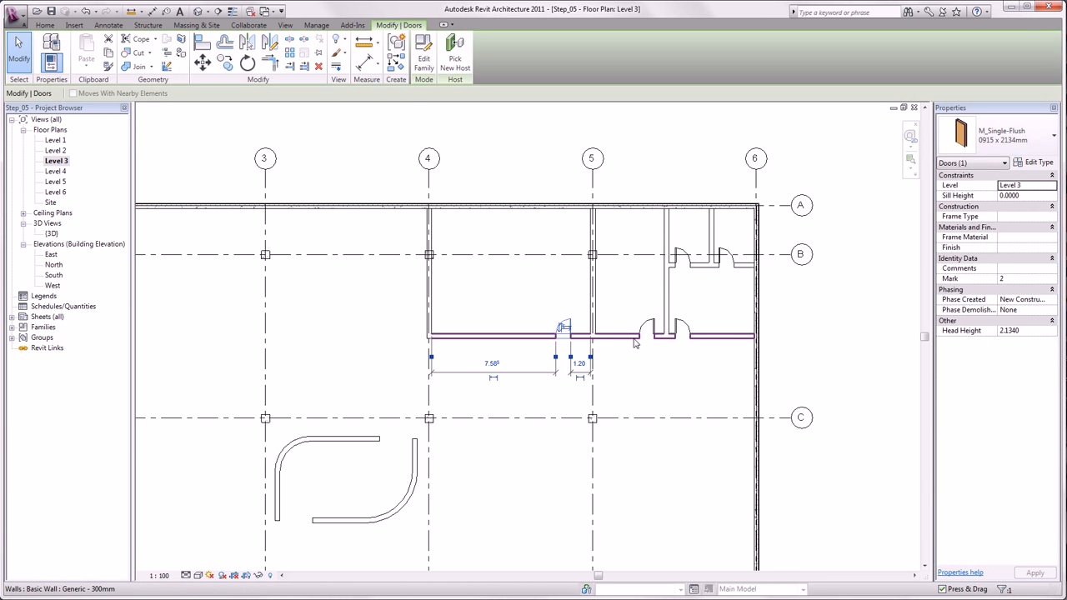
click(992, 136)
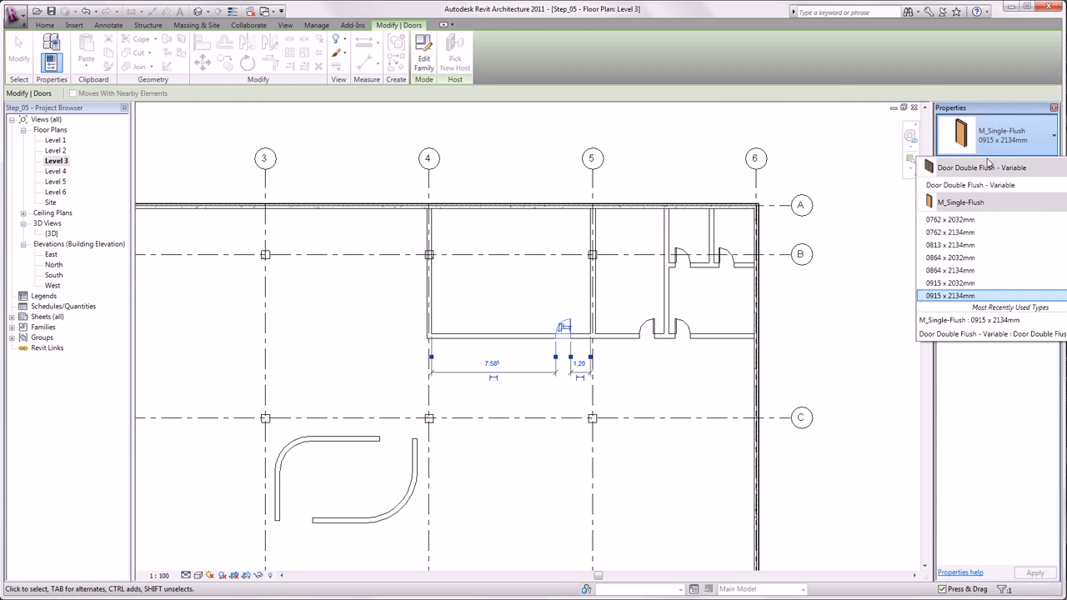
click(973, 185)
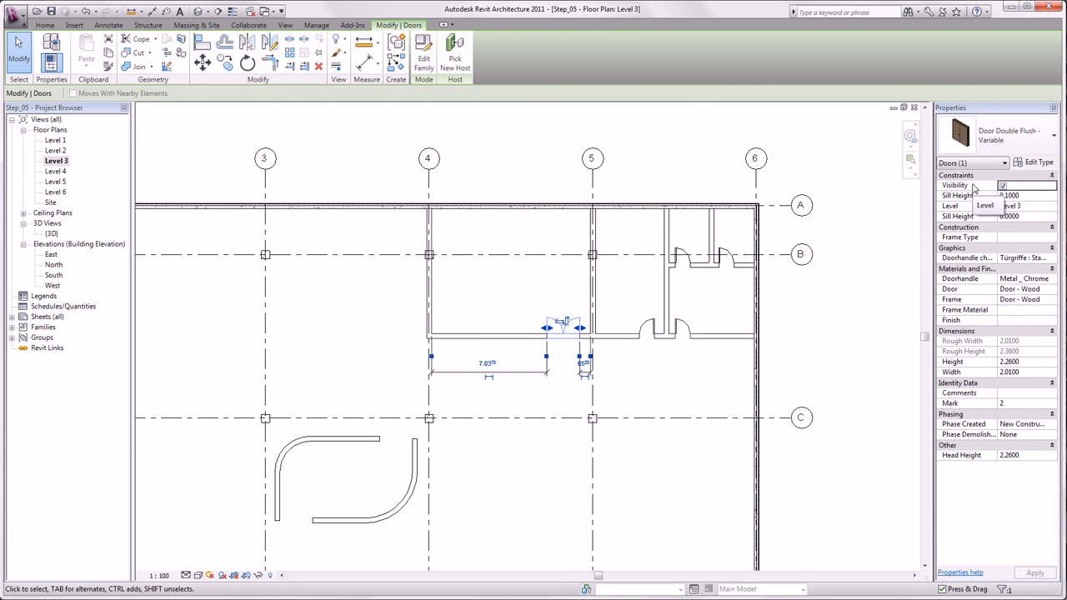
click(707, 388)
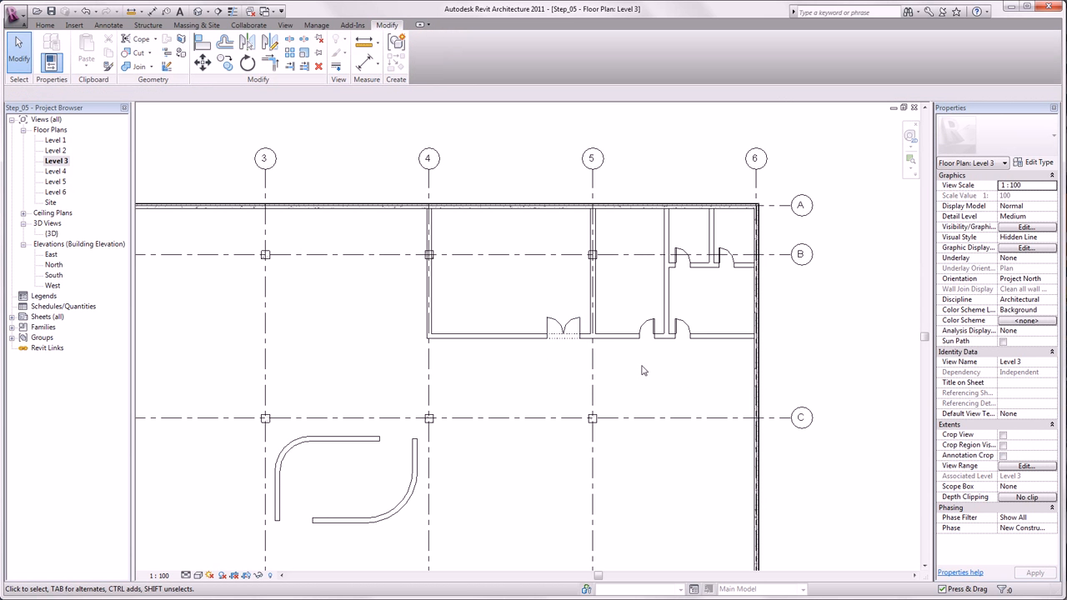
Step: Stretch the double door towards grid 4 to a width of about 2.25 m
click(554, 334)
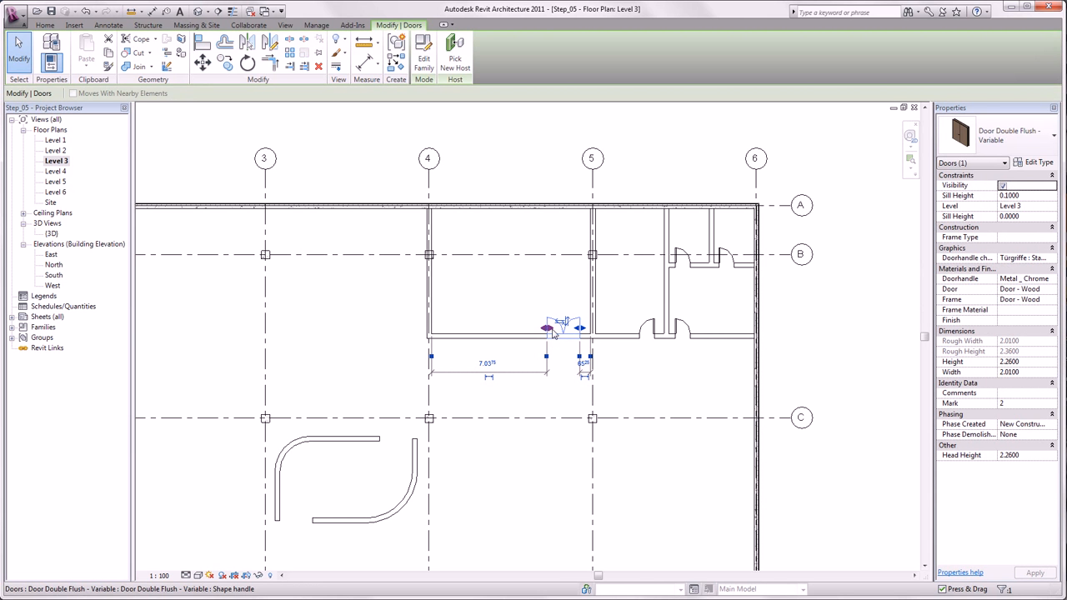
drag(550, 334, 543, 331)
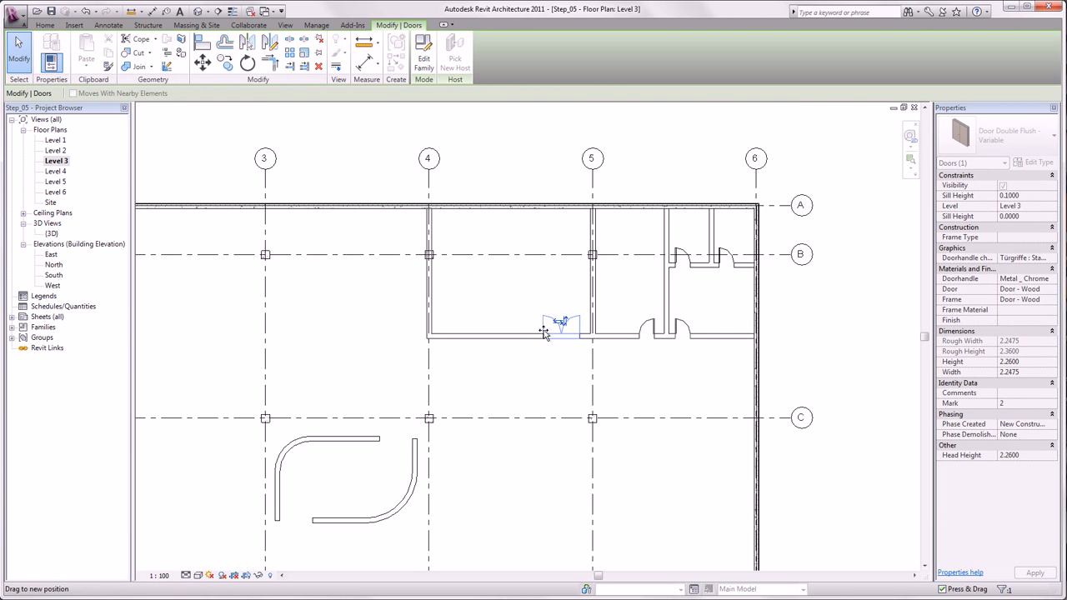
click(561, 372)
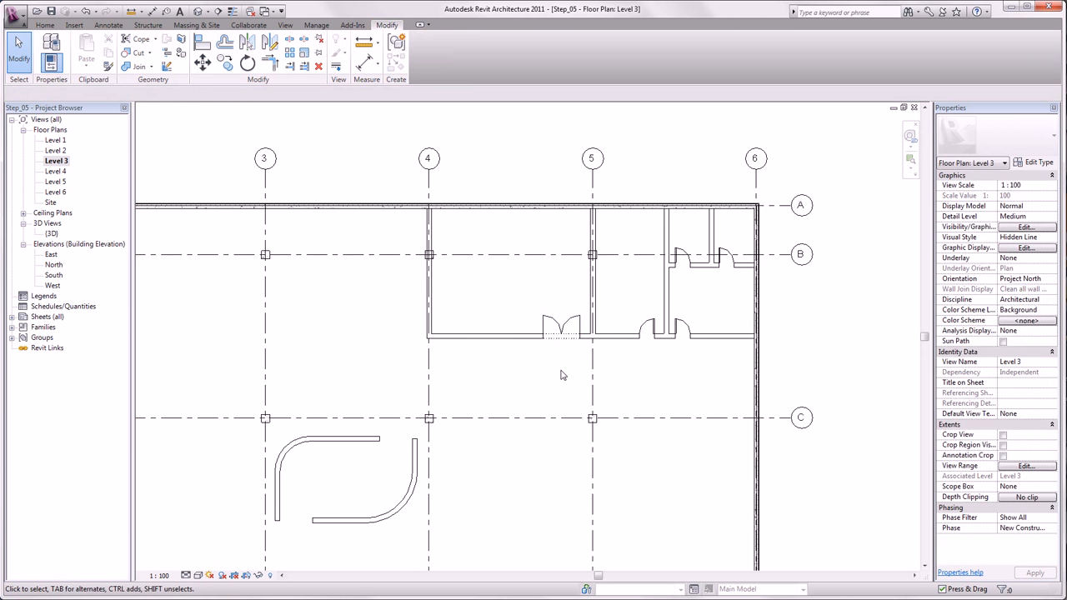
Step: Set the Width type parameter of the M_Single-Flush 0915 x 2134mm doors to 0.8 m
click(655, 328)
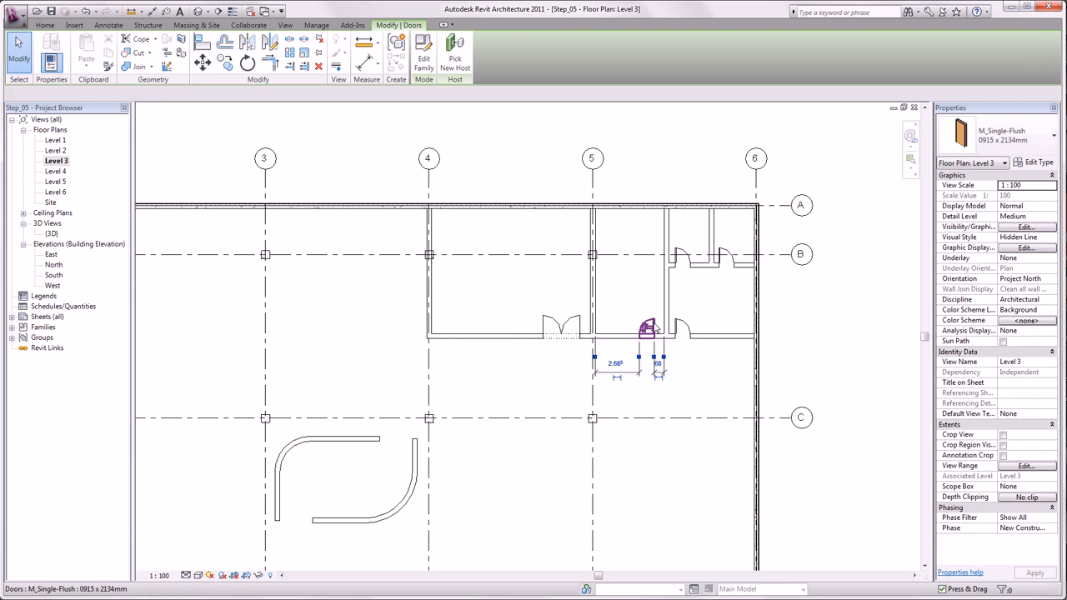
click(1034, 161)
drag(600, 140, 543, 143)
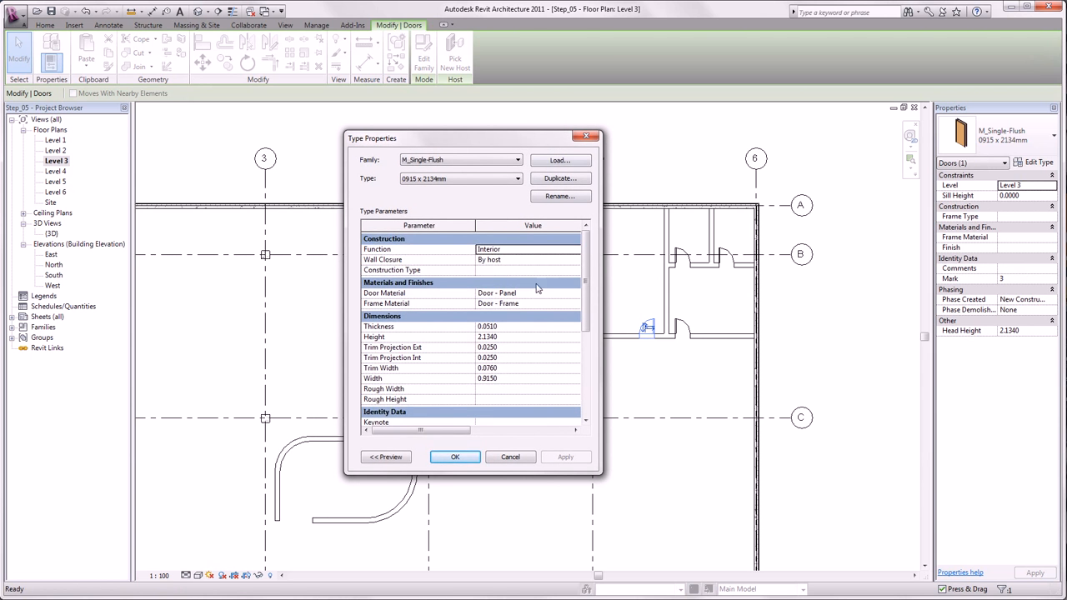
click(504, 377)
drag(390, 377, 361, 379)
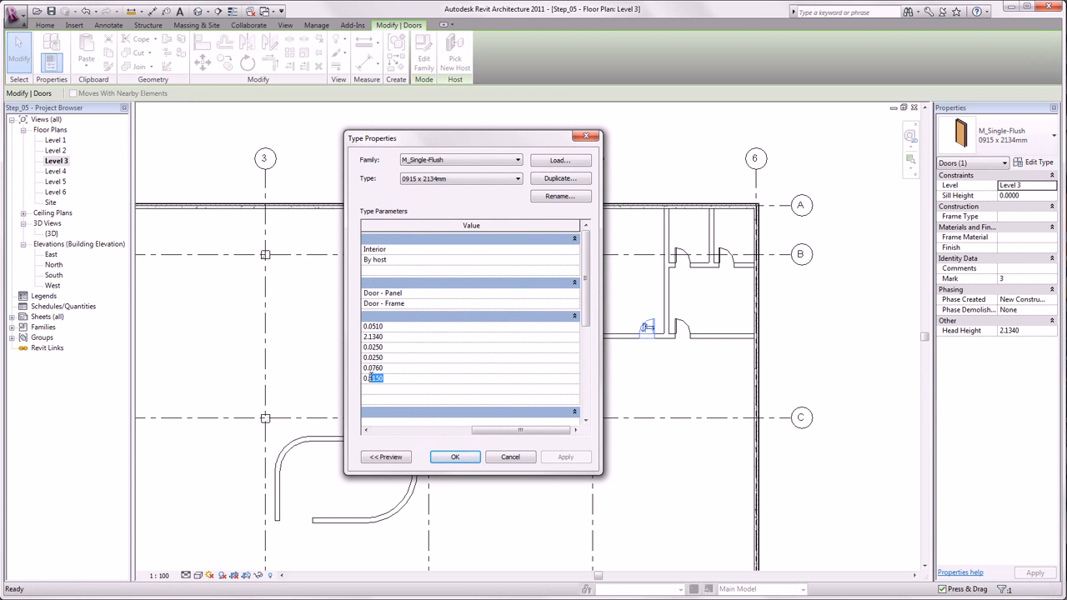
text(8)
click(455, 458)
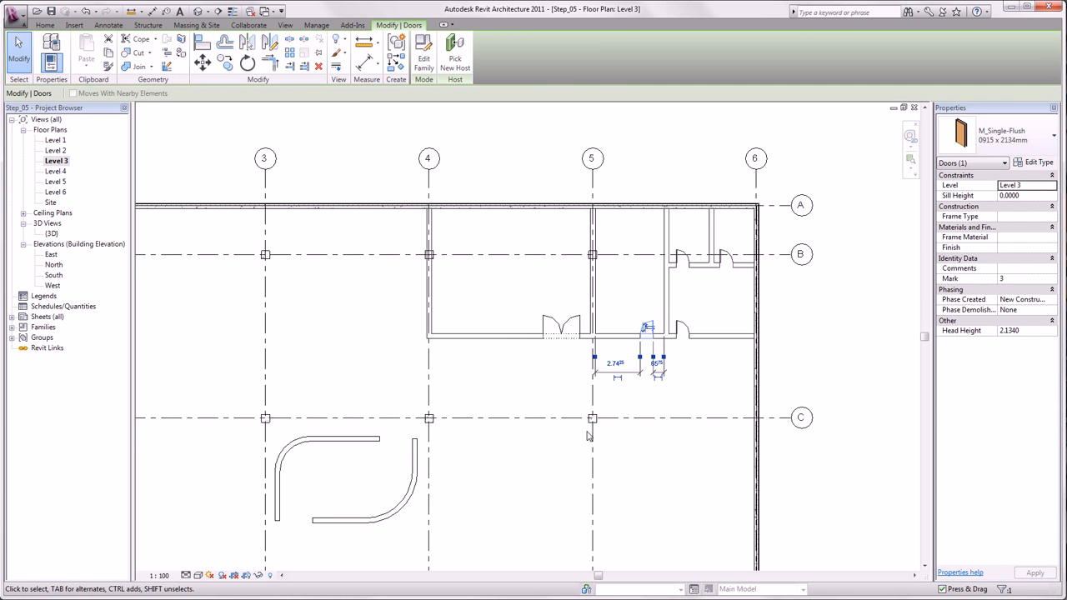
click(657, 324)
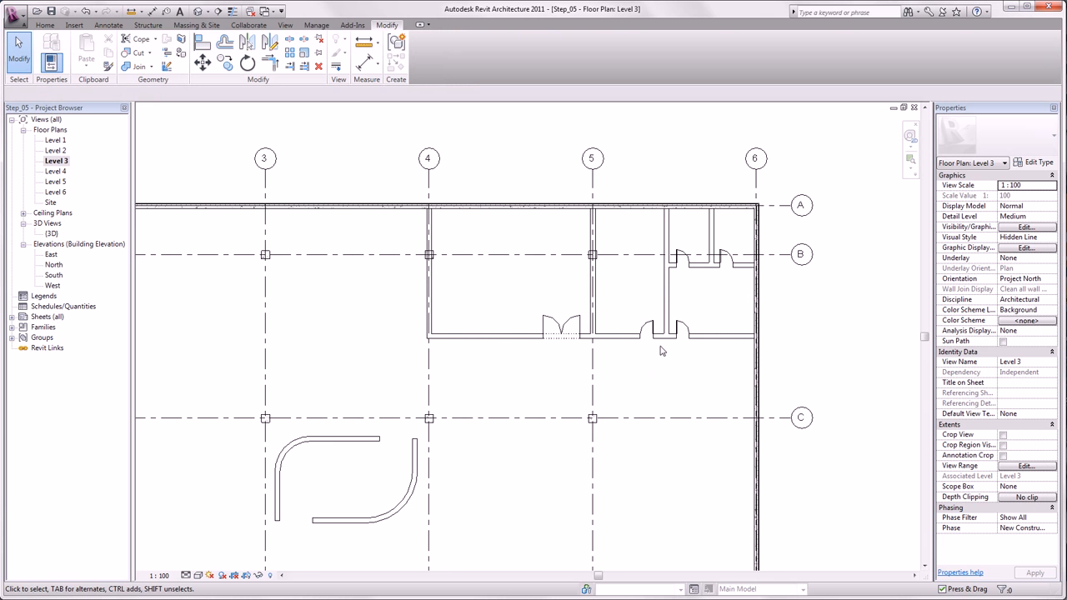
scroll(659, 356, down, 1)
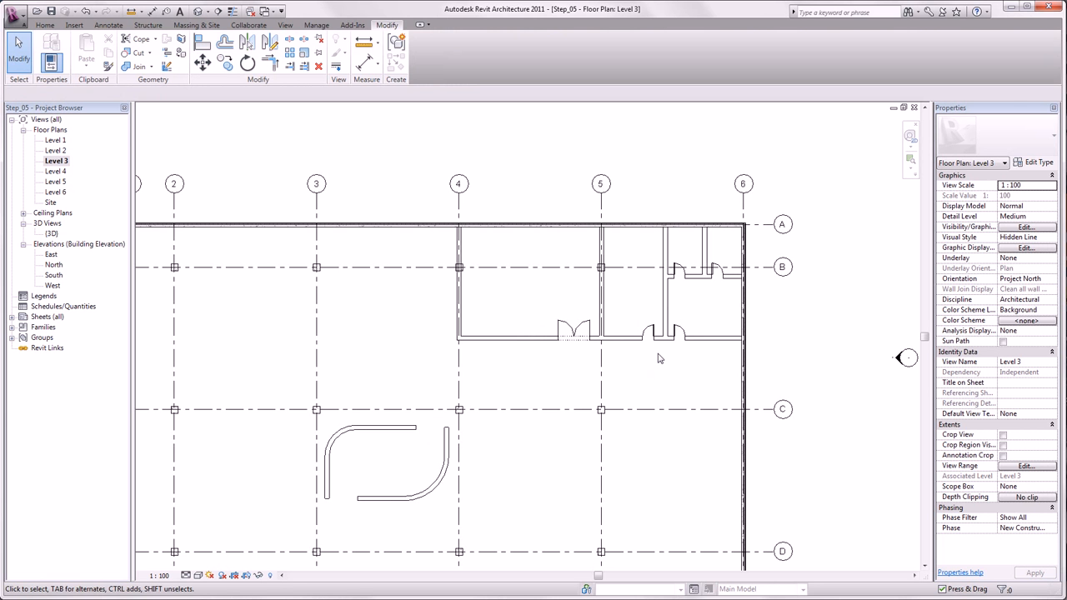